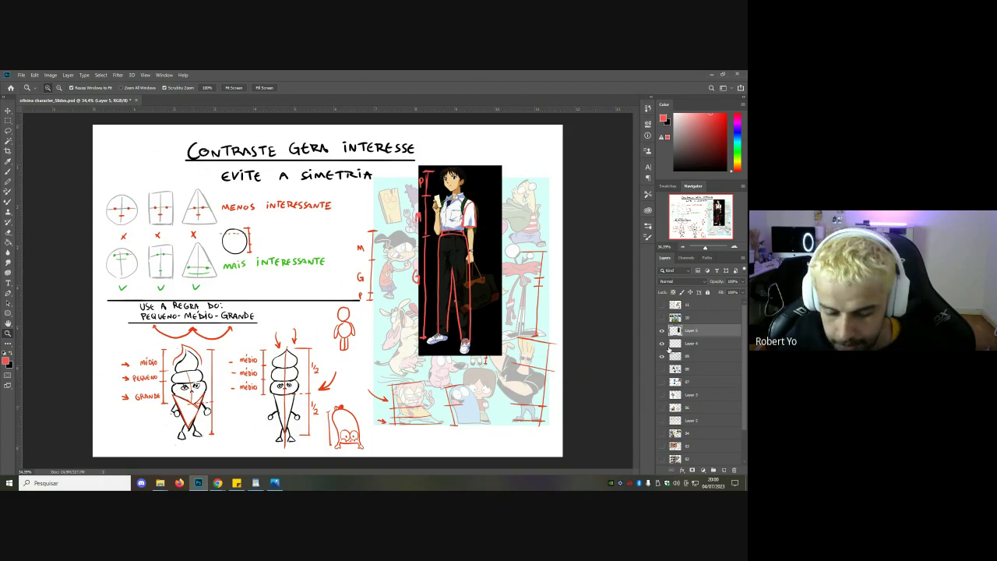
# Step: Merge Layer 5 and Layer 4 down into slide layer 09, and display slide layer 10 in its place
pyautogui.hotkey('ctrl', 'e')
pyautogui.hotkey('ctrl', 'e')
pyautogui.click(662, 331)
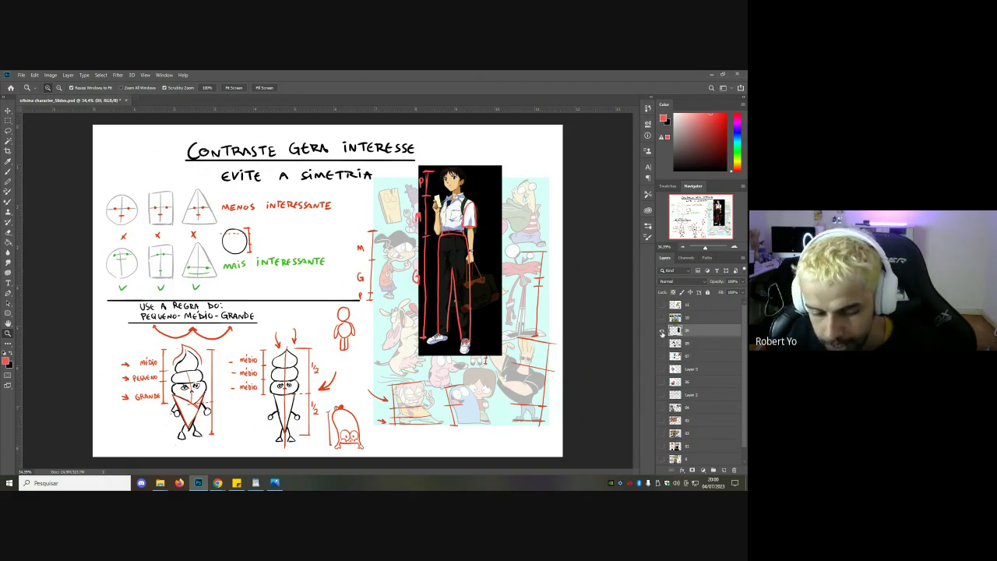
pyautogui.click(662, 317)
pyautogui.click(670, 318)
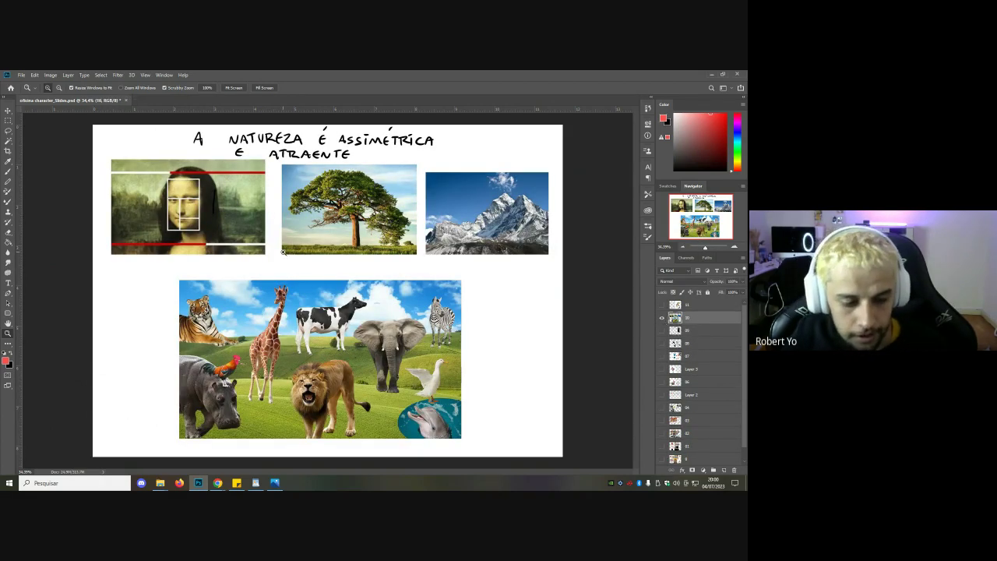
# Step: Draw a straight red baseline in the blank area beside the animal picture, and undo the trial zigzag of even peaks above it
pyautogui.keyDown('alt'); pyautogui.click(282, 260); pyautogui.keyUp('alt')
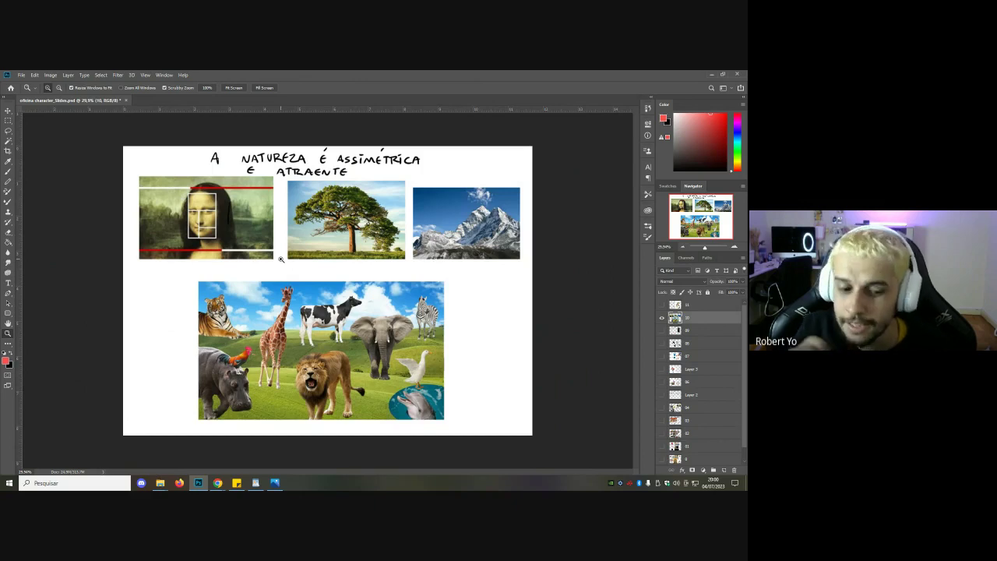
pyautogui.moveTo(458, 216); pyautogui.dragTo(467, 219)
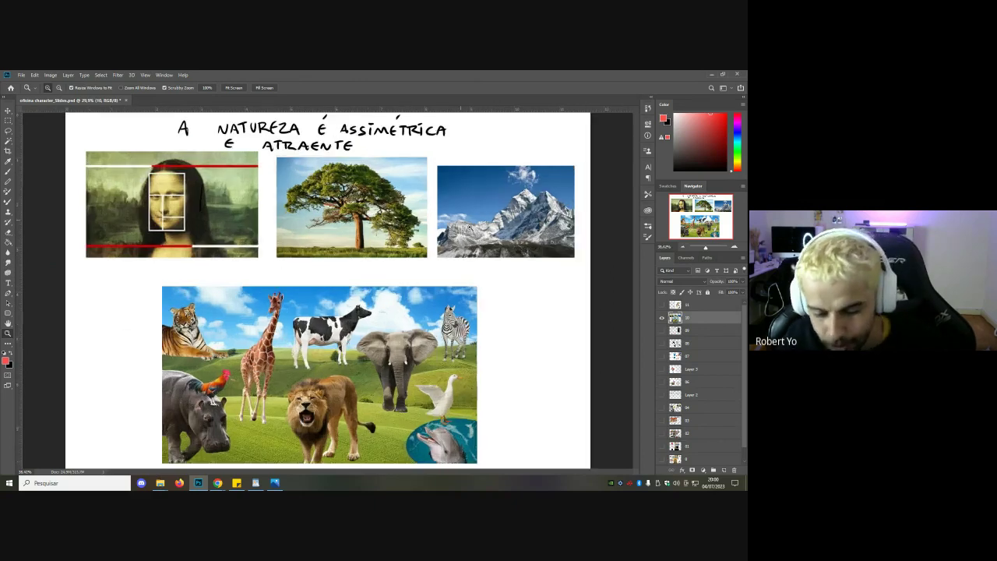
pyautogui.press('b')
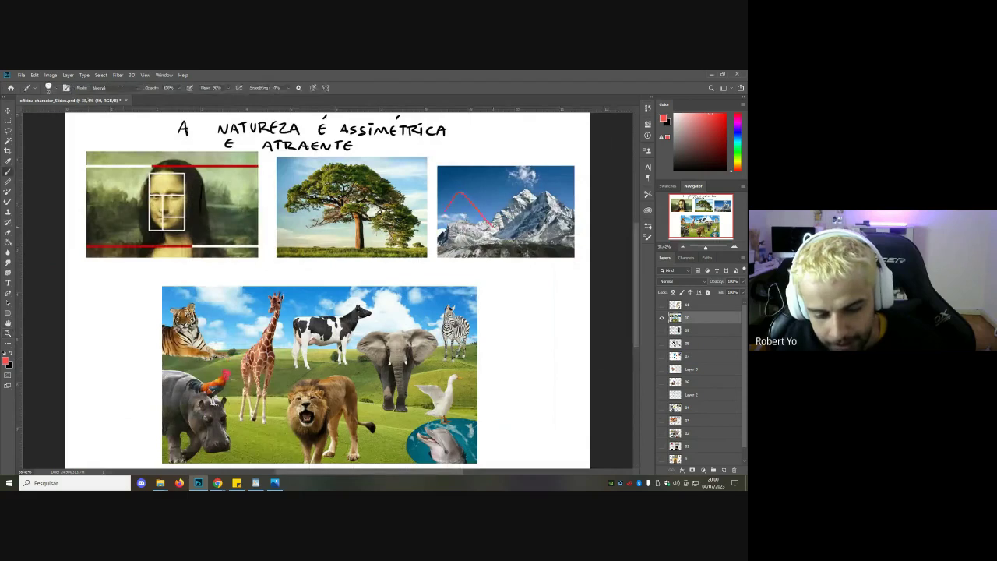
pyautogui.moveTo(574, 337); pyautogui.dragTo(487, 330)
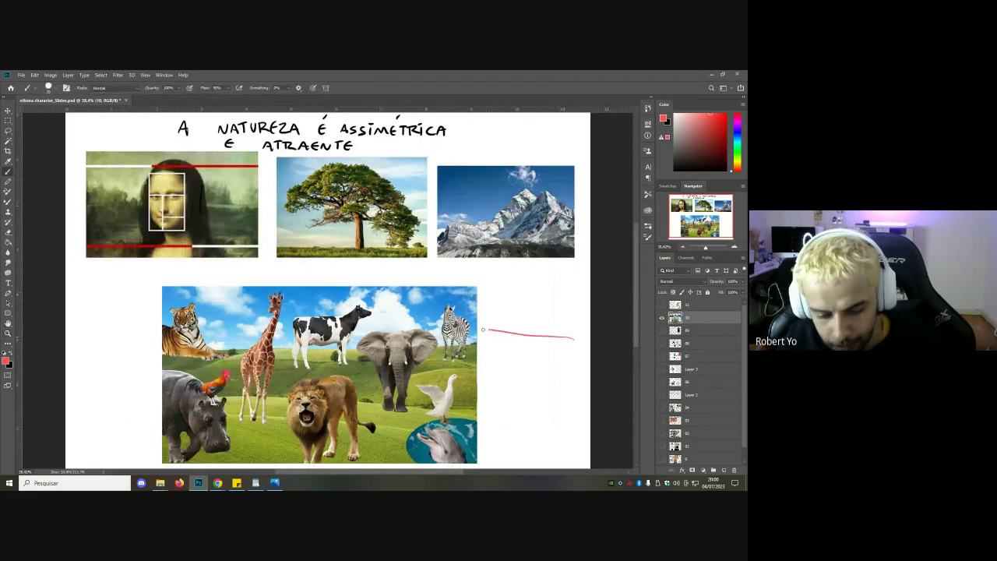
pyautogui.hotkey('ctrl', 'z')
pyautogui.moveTo(574, 342)
pyautogui.mouseDown()
pyautogui.moveTo(500, 343)
pyautogui.moveTo(545, 314)
pyautogui.moveTo(556, 332)
pyautogui.moveTo(580, 319)
pyautogui.mouseUp()
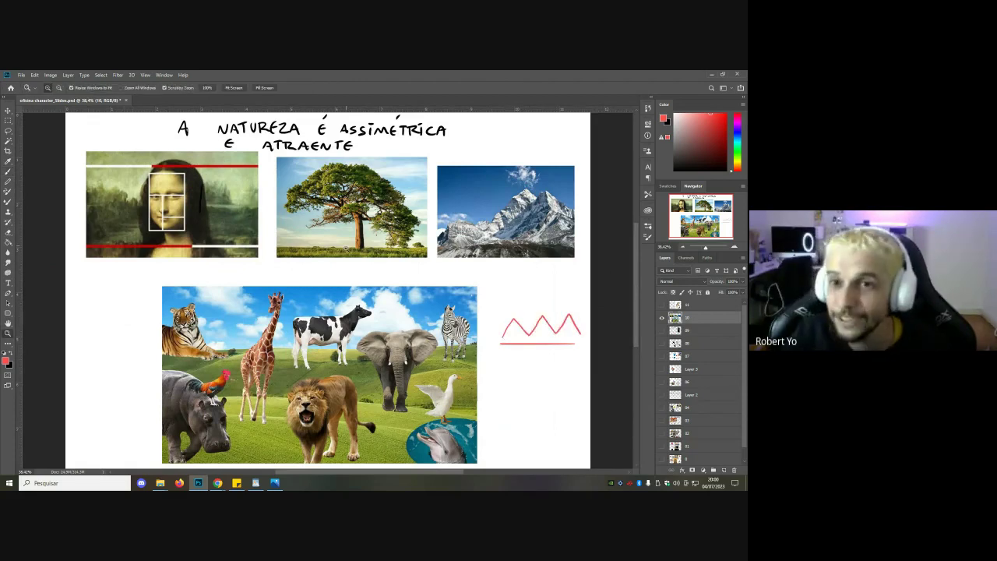
pyautogui.scroll(-1, 545, 318)
pyautogui.hotkey('ctrl', 'z')
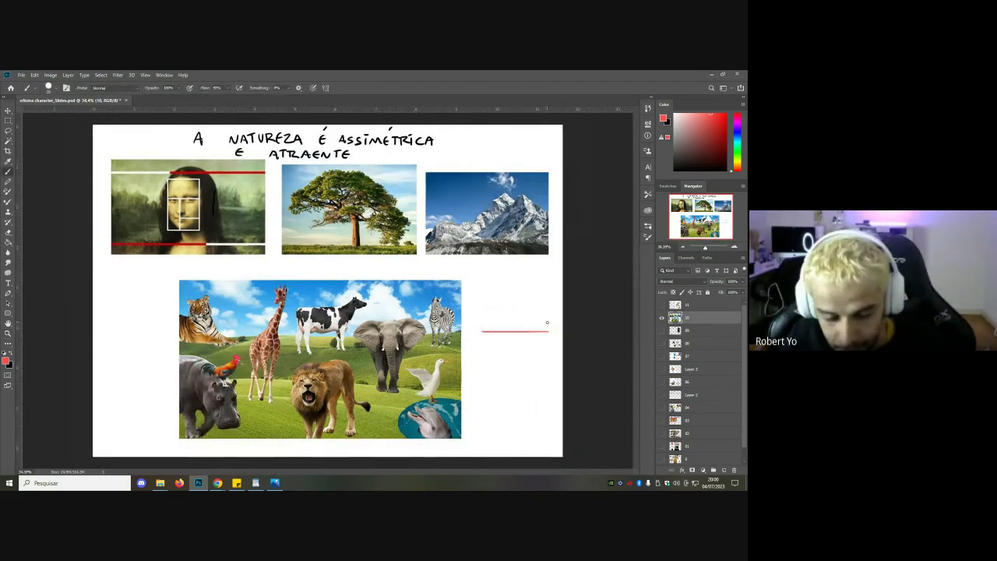
# Step: Sketch a red outline of uneven, overlapping mountain peaks above the baseline
pyautogui.moveTo(547, 322)
pyautogui.mouseDown()
pyautogui.moveTo(535, 297)
pyautogui.moveTo(516, 319)
pyautogui.moveTo(519, 294)
pyautogui.moveTo(500, 322)
pyautogui.moveTo(476, 320)
pyautogui.moveTo(502, 318)
pyautogui.moveTo(475, 283)
pyautogui.mouseUp()
pyautogui.hotkey('ctrl', 'z')
pyautogui.press('z')
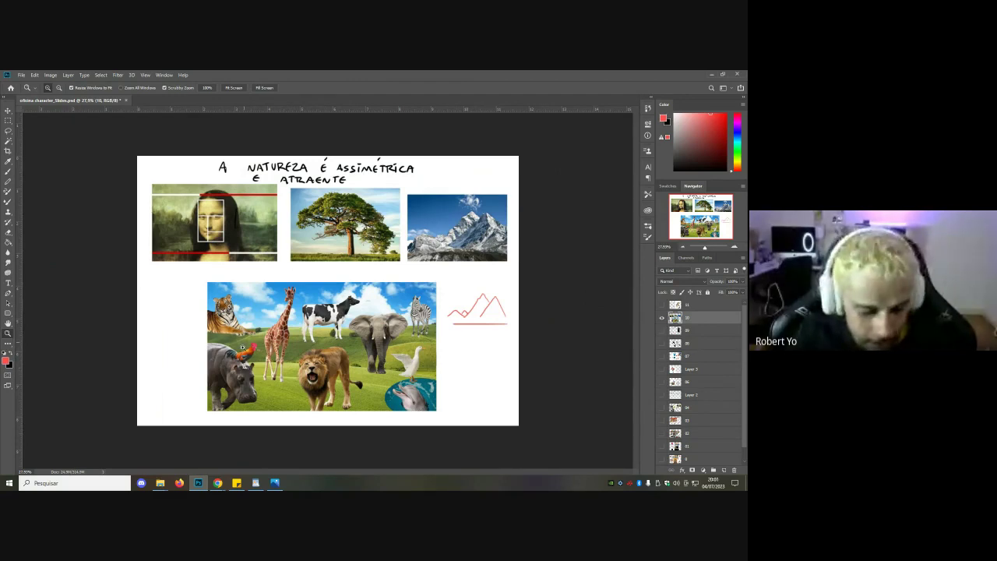
# Step: Draw a curved red arrow from the blank margin pointing at the hippopotamus in the animal picture
pyautogui.hotkey('ctrl', '0')
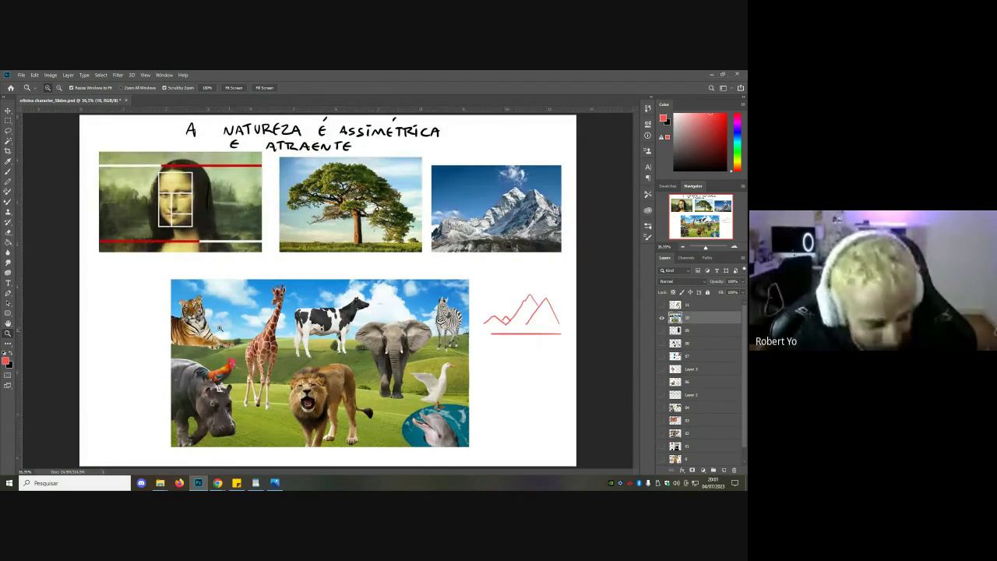
pyautogui.press('b')
pyautogui.moveTo(136, 360); pyautogui.dragTo(176, 391)
pyautogui.press('z')
pyautogui.moveTo(160, 358)
pyautogui.mouseDown()
pyautogui.moveTo(178, 352)
pyautogui.moveTo(236, 285)
pyautogui.mouseUp()
pyautogui.moveTo(337, 220); pyautogui.dragTo(299, 223)
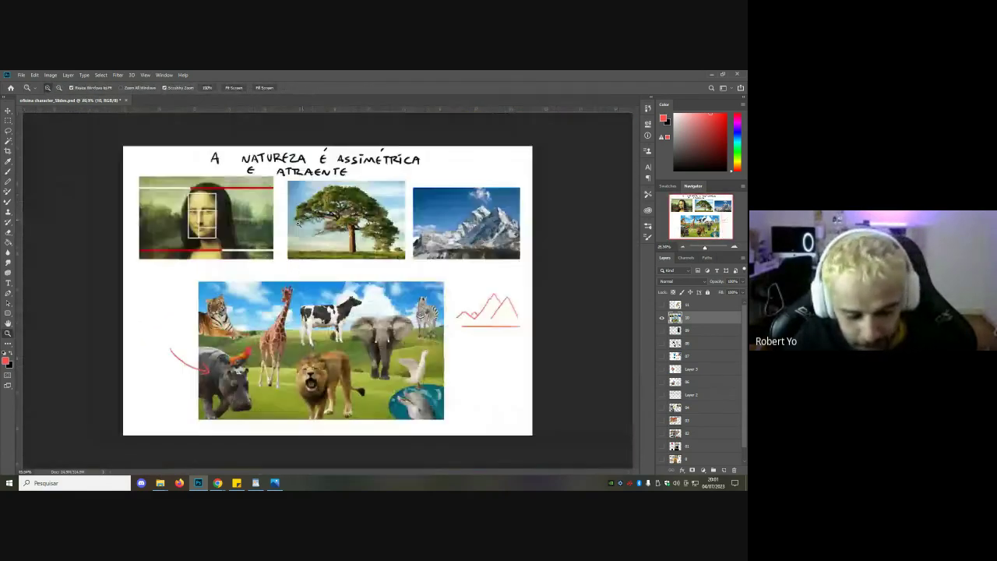
pyautogui.scroll(2, 327, 310)
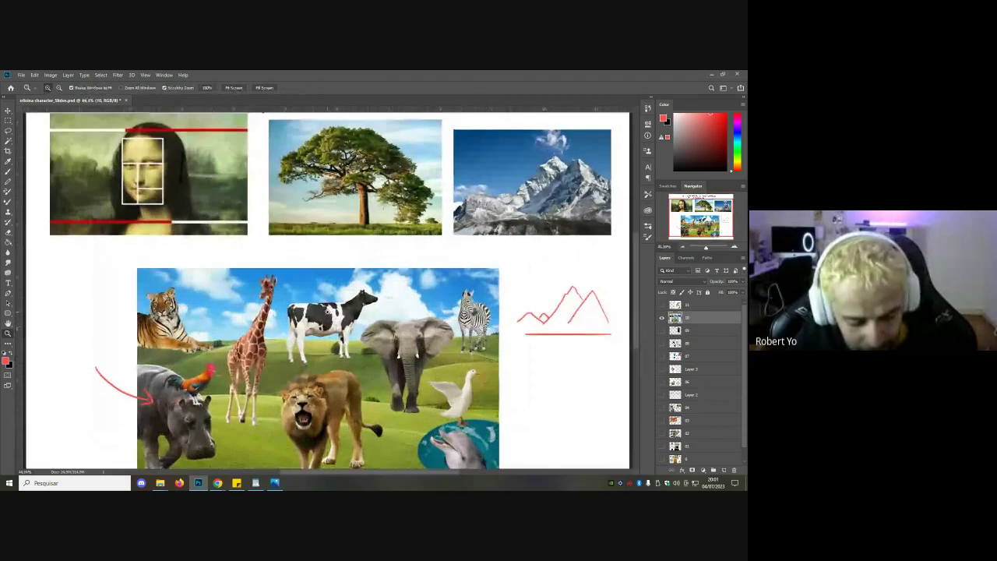
pyautogui.press('b')
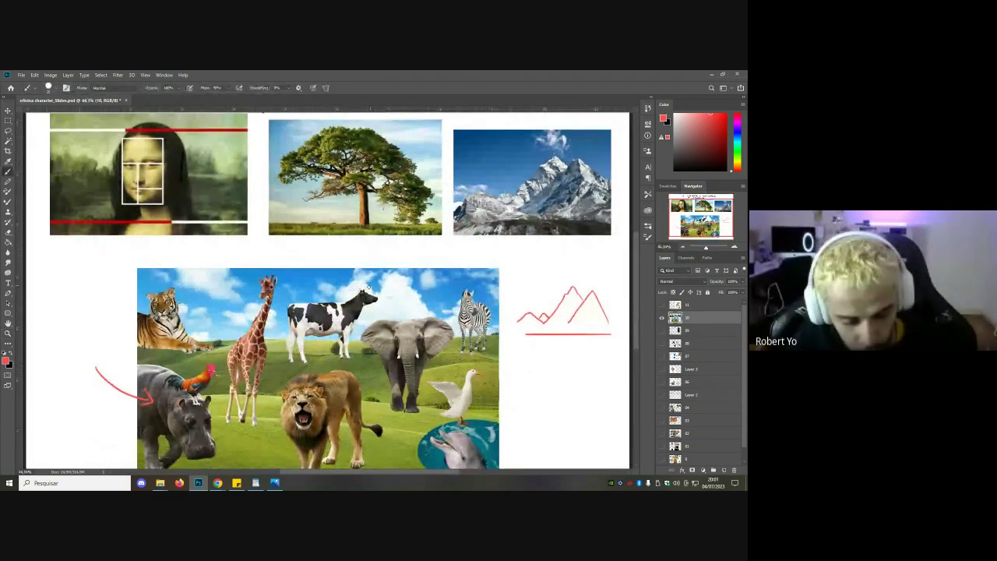
pyautogui.moveTo(348, 327)
pyautogui.mouseDown()
pyautogui.moveTo(359, 301)
pyautogui.moveTo(384, 282)
pyautogui.moveTo(343, 299)
pyautogui.mouseUp()
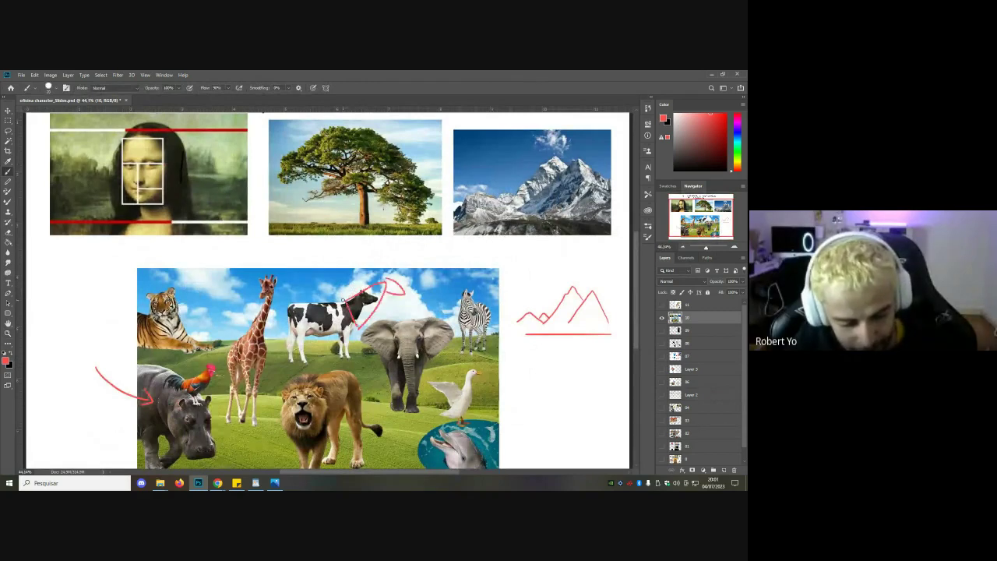
pyautogui.hotkey('ctrl', 'z')
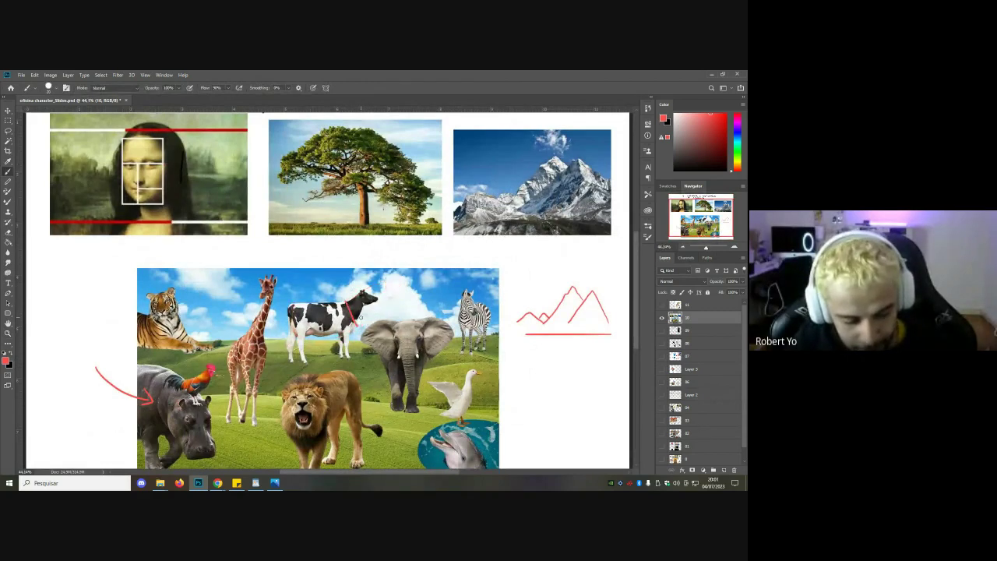
pyautogui.hotkey('ctrl', 'z')
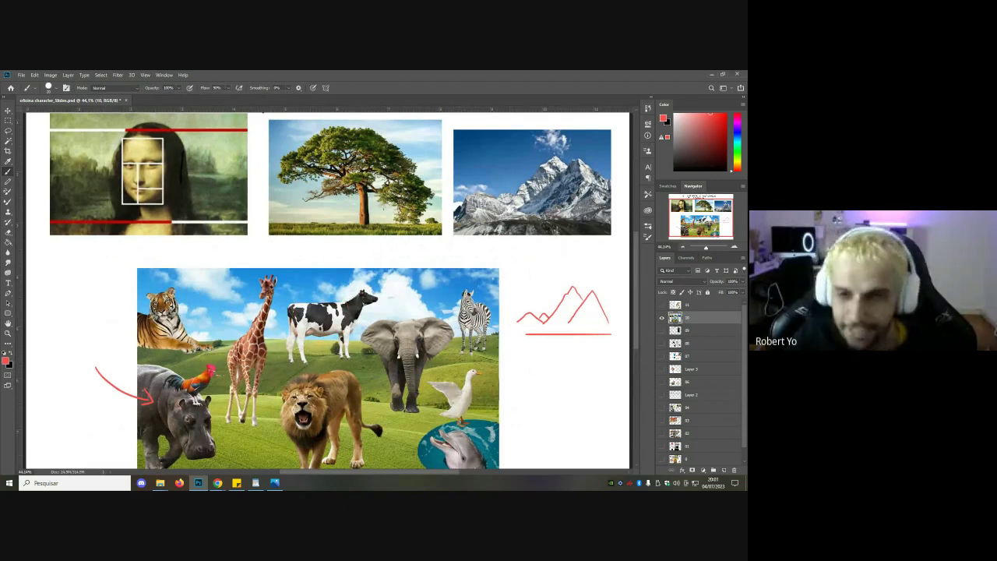
# Step: Outline the cow's neck, chest and head with red brush strokes in the animal picture
pyautogui.press('z')
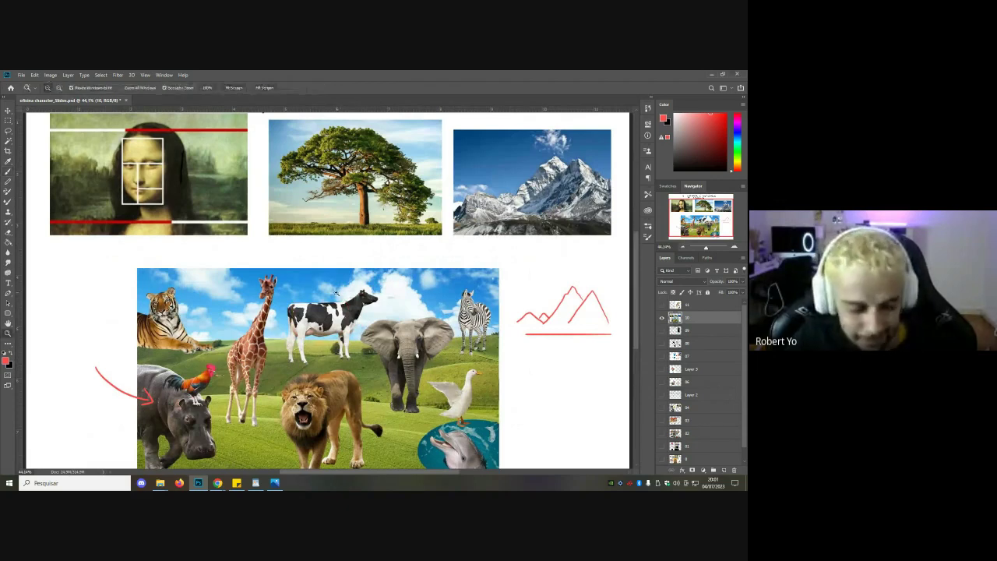
pyautogui.moveTo(331, 296); pyautogui.dragTo(336, 297)
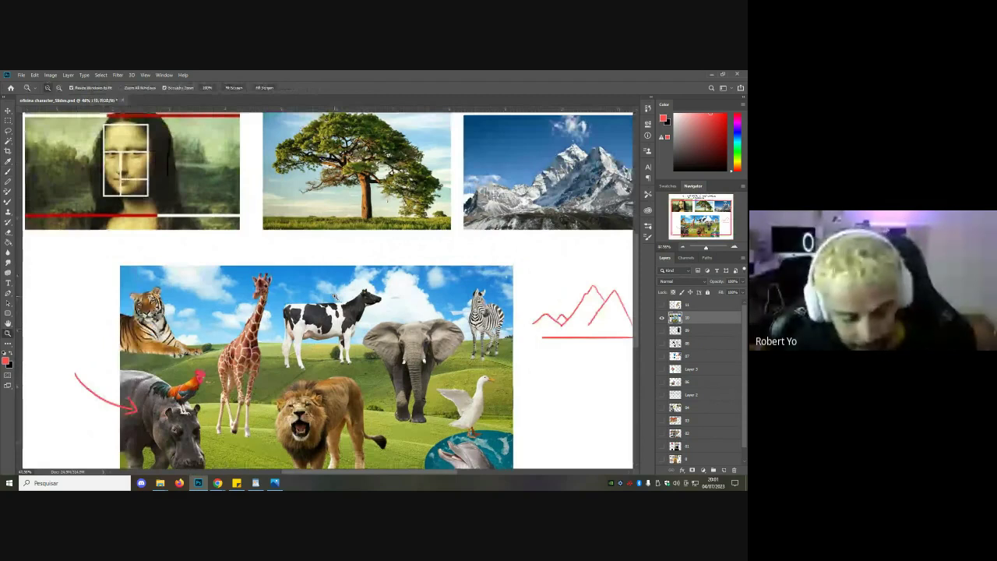
pyautogui.press('b')
pyautogui.moveTo(350, 305); pyautogui.dragTo(341, 340)
pyautogui.moveTo(364, 306); pyautogui.dragTo(383, 300)
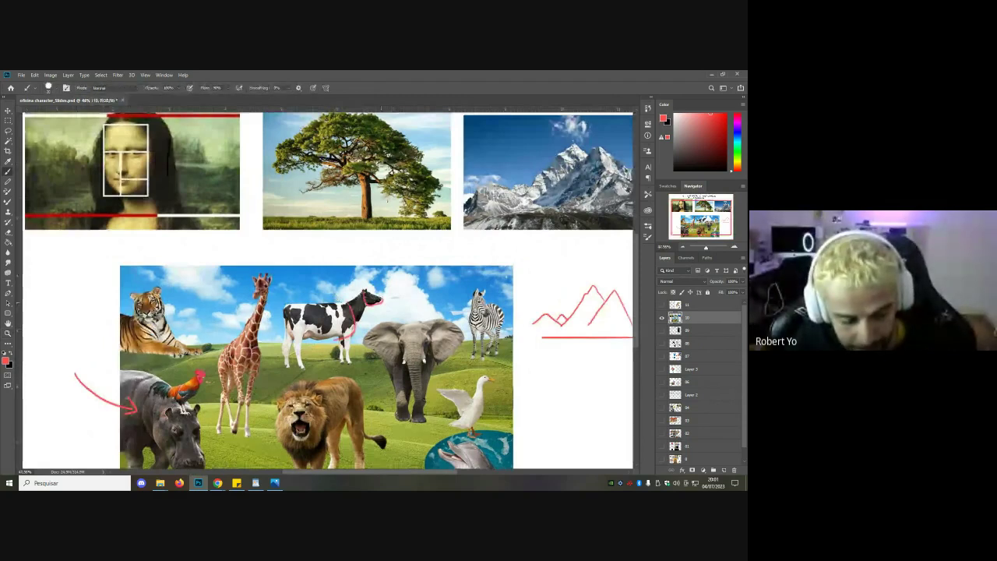
# Step: Mark the elephant's eyes and outline its head in red, undoing the line drawn between the eyes
pyautogui.press('z')
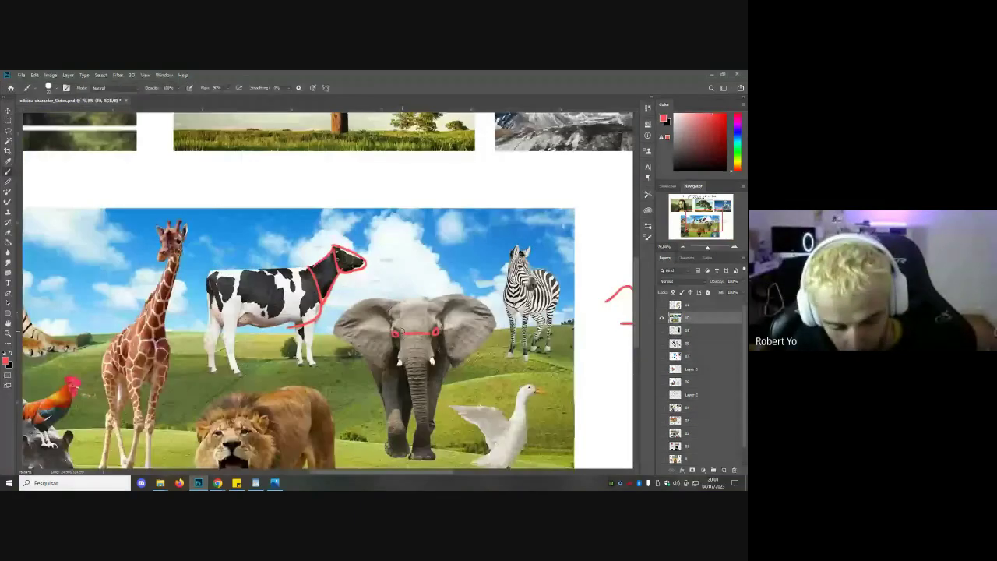
pyautogui.hotkey('ctrl', 'z')
pyautogui.moveTo(431, 360)
pyautogui.mouseDown()
pyautogui.moveTo(413, 302)
pyautogui.moveTo(390, 310)
pyautogui.mouseUp()
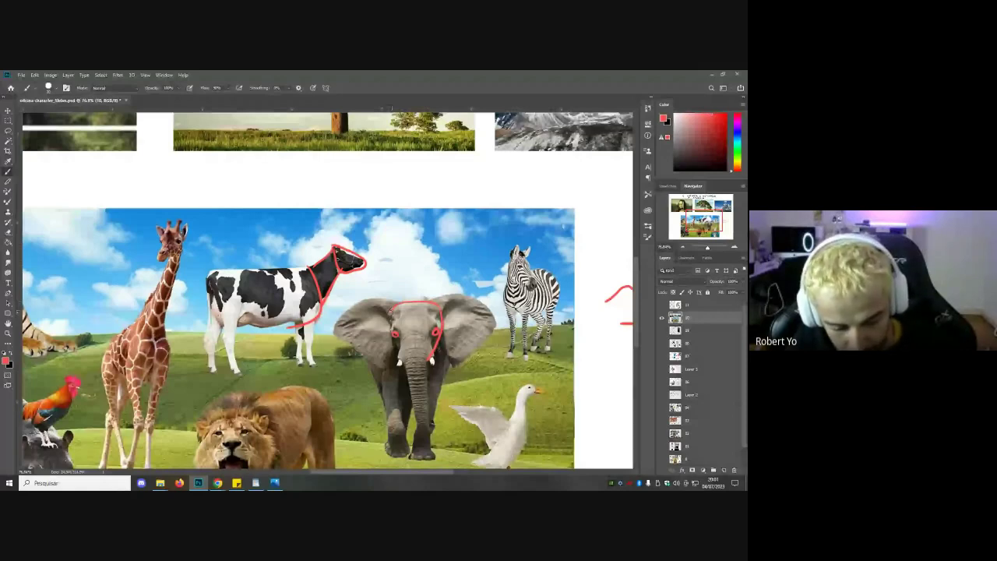
pyautogui.moveTo(389, 311); pyautogui.dragTo(429, 363)
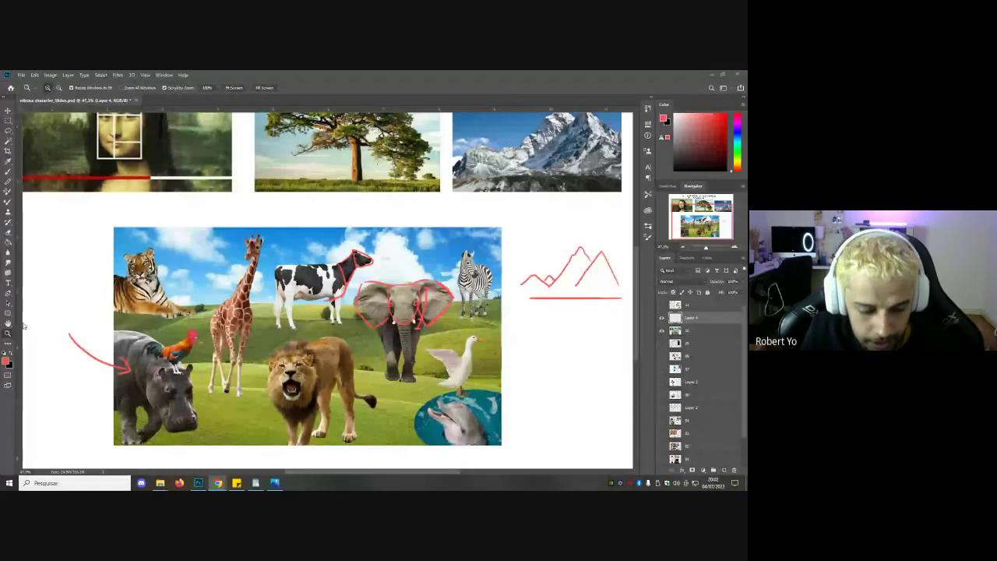
# Step: Examine the whole asymmetry slide, including the proportion guides on the Mona Lisa and the annotated animal picture
pyautogui.click(303, 295)
pyautogui.moveTo(303, 295); pyautogui.dragTo(285, 295)
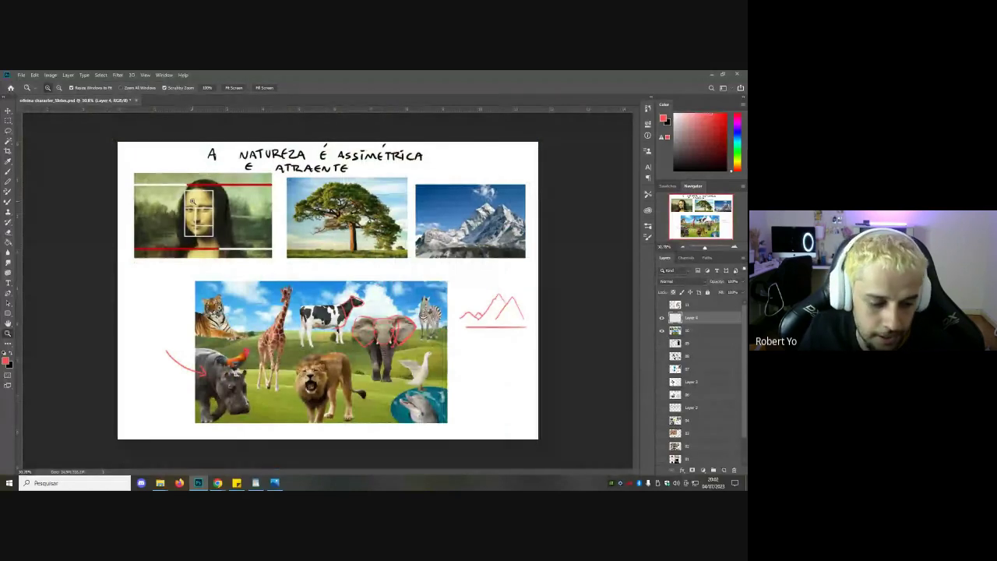
pyautogui.moveTo(196, 199)
pyautogui.mouseDown()
pyautogui.moveTo(230, 211)
pyautogui.moveTo(196, 202)
pyautogui.mouseUp()
pyautogui.hotkey('ctrl', '0')
pyautogui.hotkey('ctrl', '-')
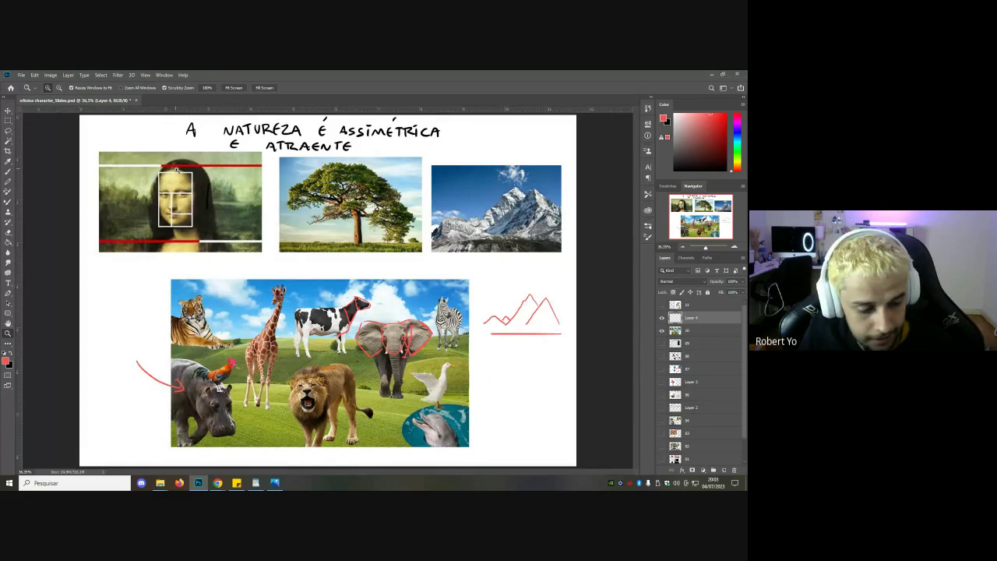
pyautogui.hotkey('ctrl', '+')
pyautogui.hotkey('ctrl', '-')
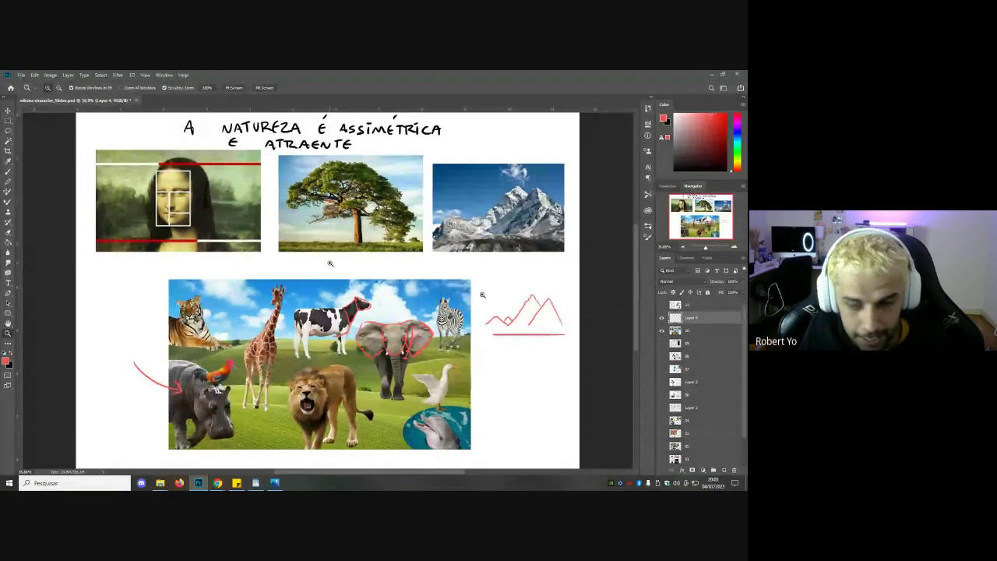
pyautogui.hotkey('ctrl', '-')
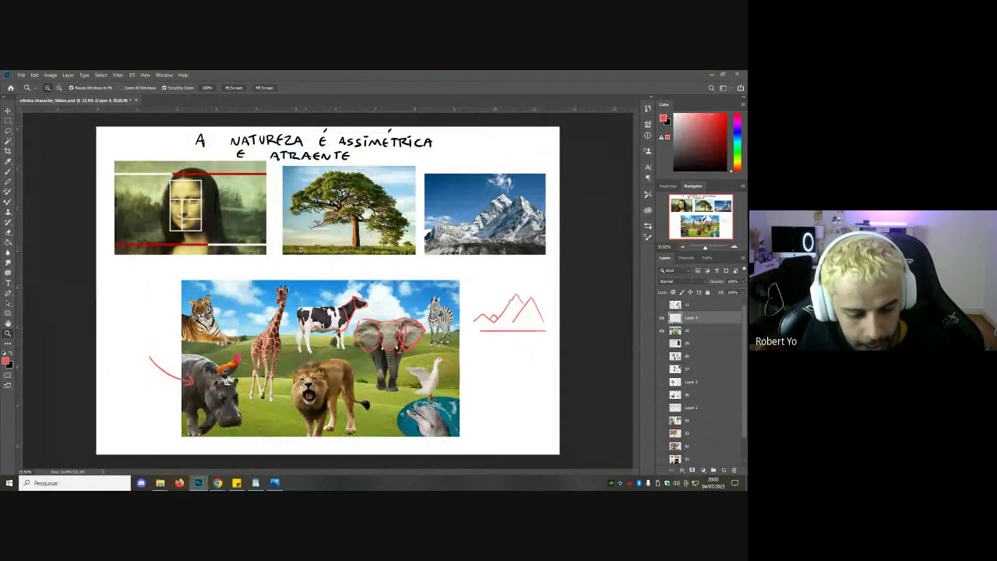
pyautogui.moveTo(303, 251); pyautogui.dragTo(328, 293)
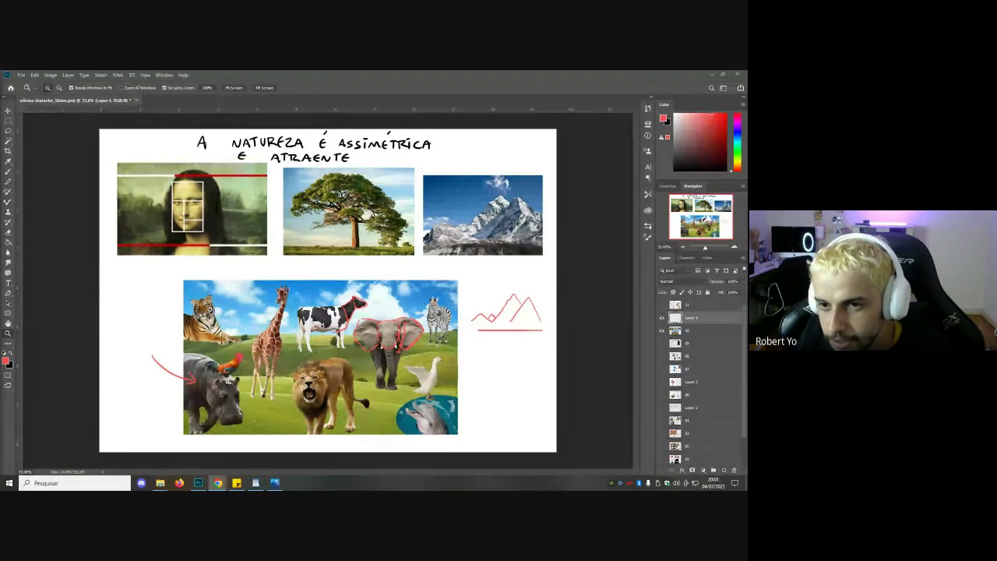
# Step: Remove Layer 4 from above slide layer 10
pyautogui.click(648, 343)
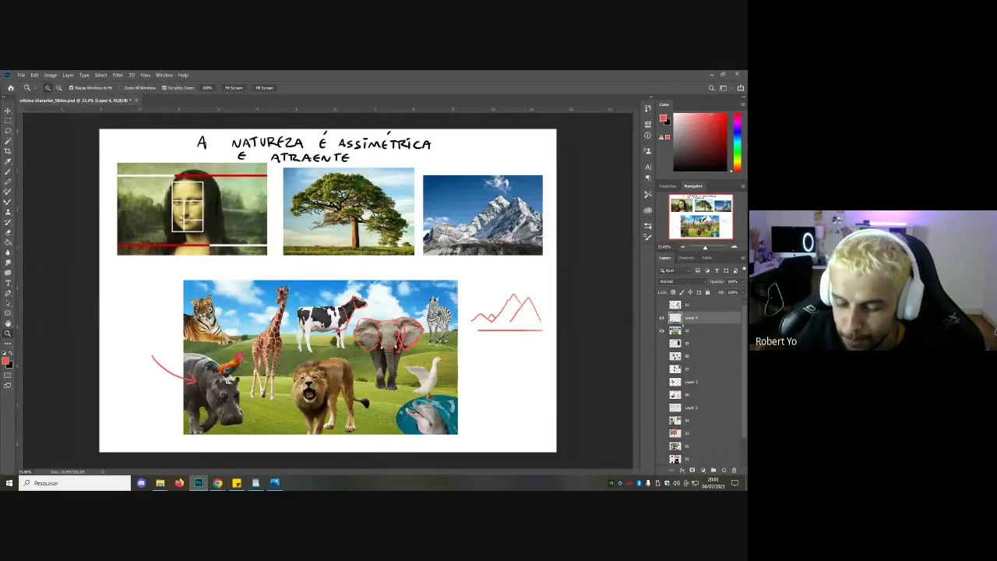
pyautogui.press('Delete')
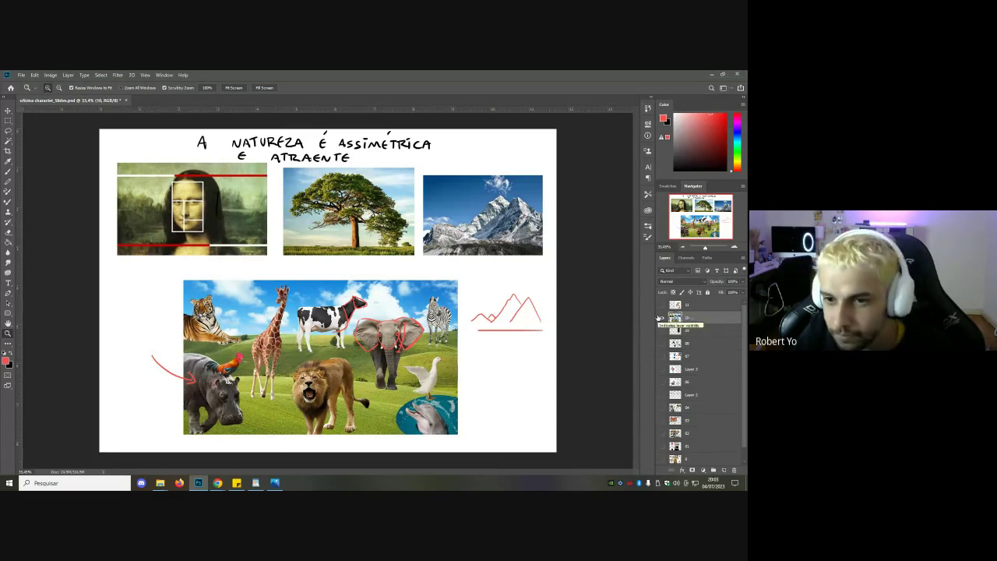
pyautogui.click(662, 317)
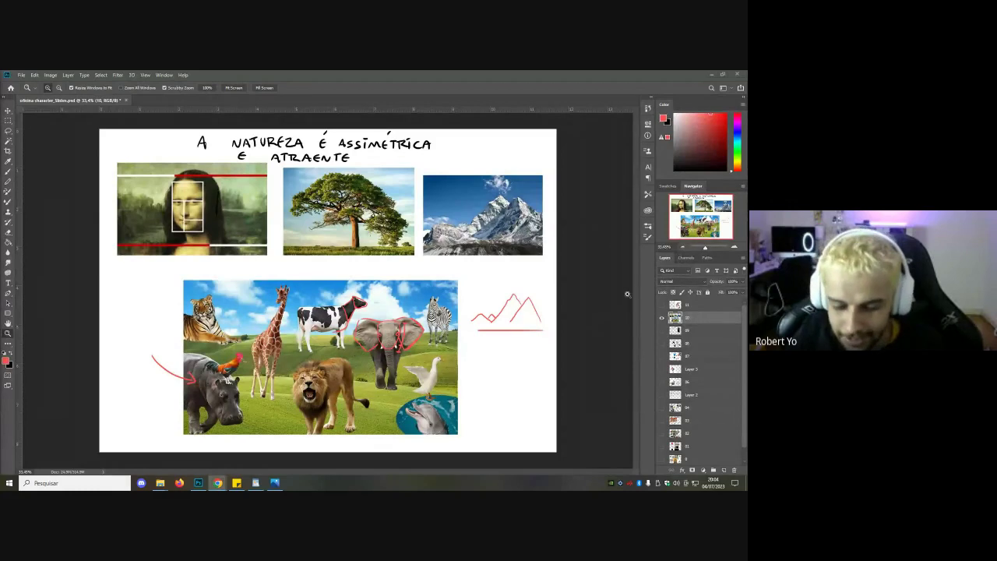
# Step: Hide slide layer 10, and display and select slide layer 11 with the crocodile-hooded character sketches
pyautogui.click(660, 321)
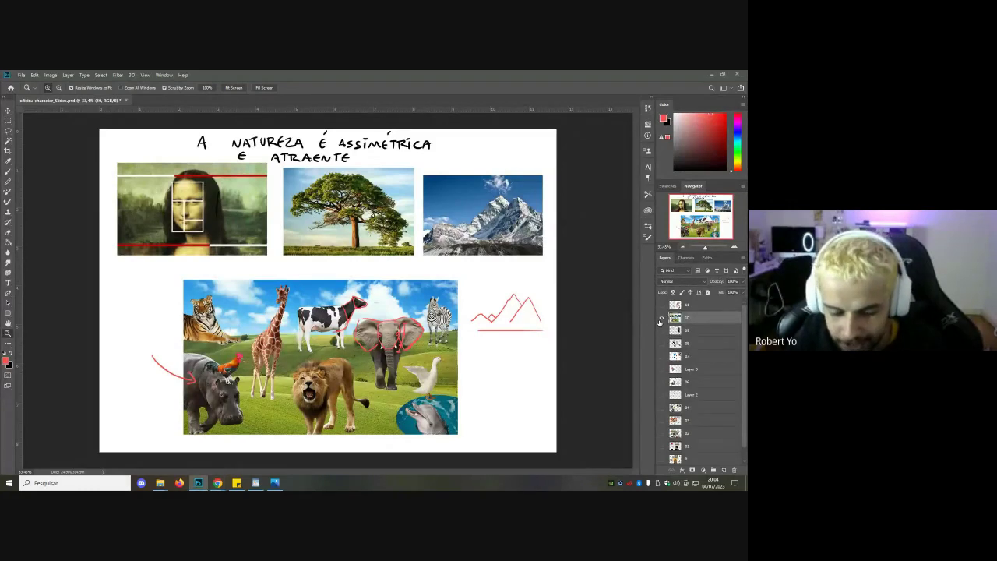
pyautogui.click(661, 319)
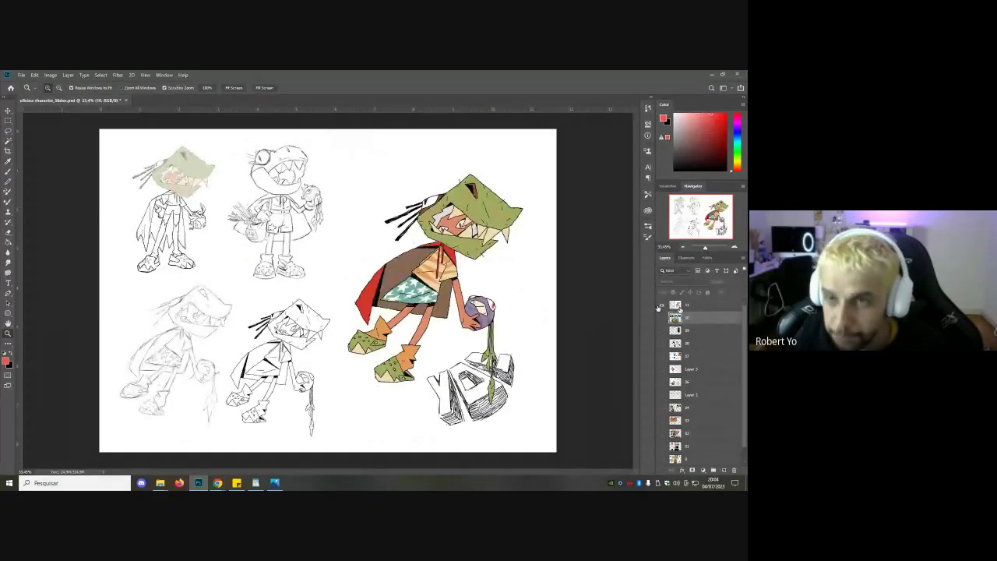
pyautogui.click(679, 306)
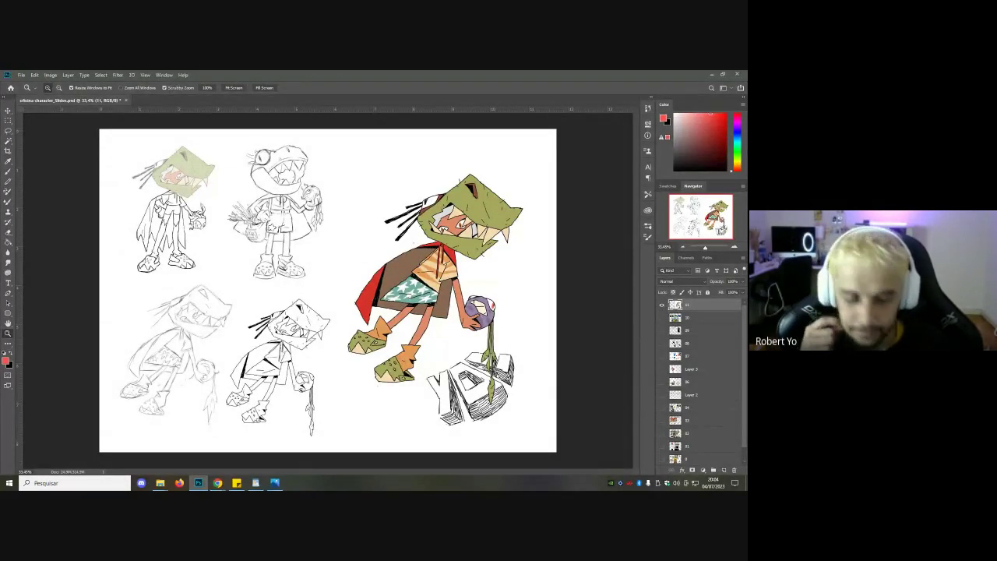
pyautogui.moveTo(407, 294); pyautogui.dragTo(393, 294)
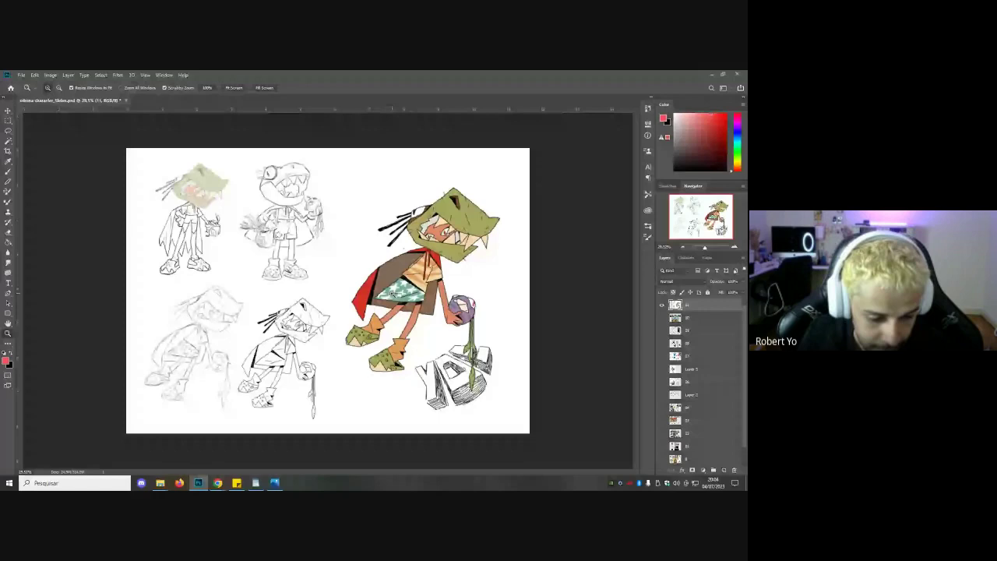
pyautogui.moveTo(394, 294); pyautogui.dragTo(229, 219)
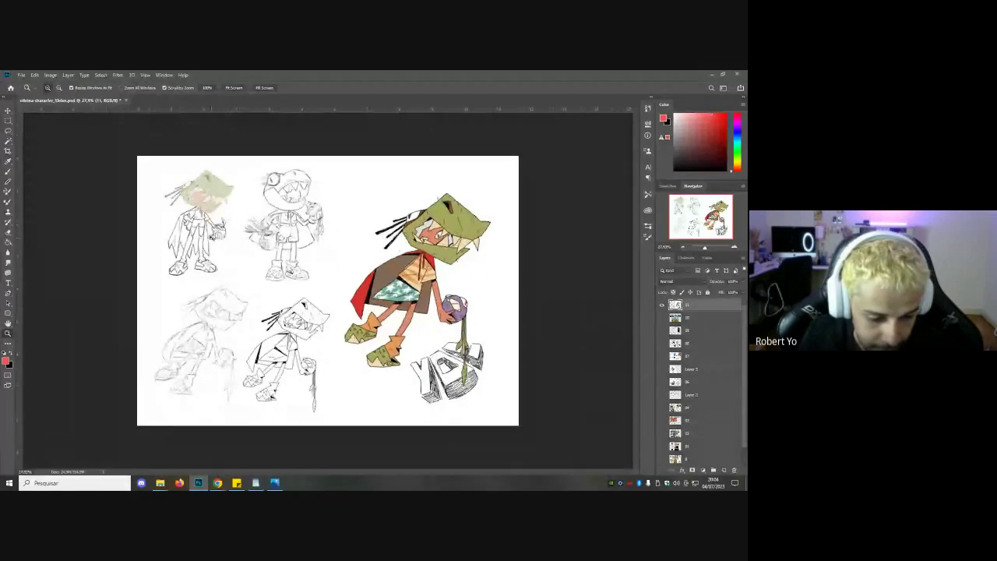
# Step: Examine the crocodile-hooded character sketches and the coloured version on the whole slide
pyautogui.scroll(1, 222, 244)
pyautogui.scroll(-1, 223, 243)
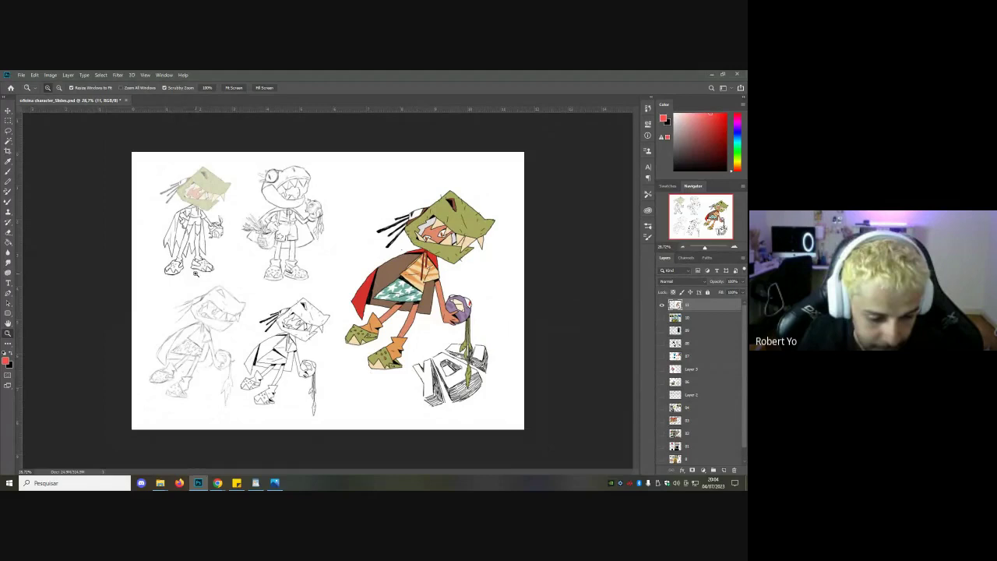
pyautogui.scroll(-1, 195, 272)
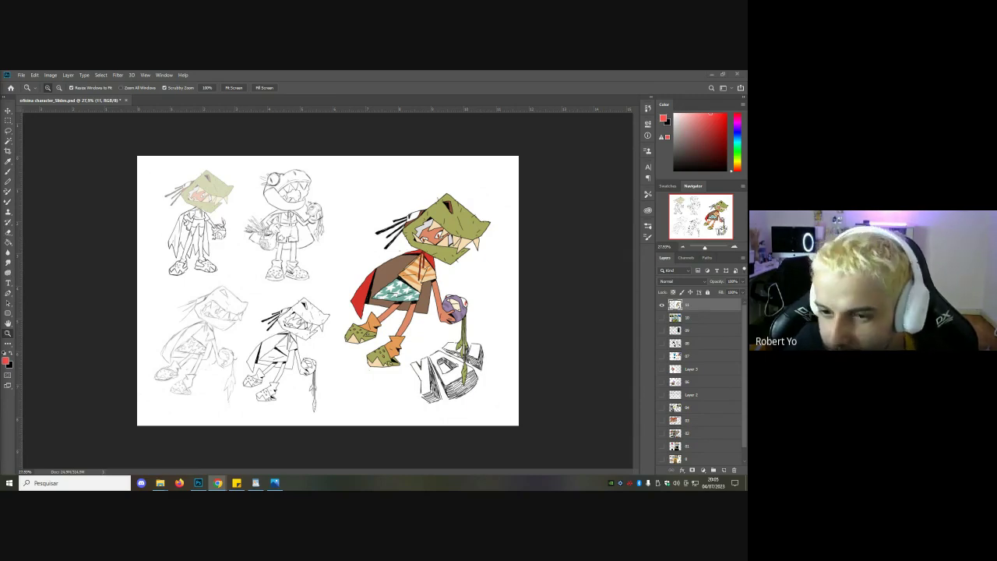
pyautogui.moveTo(308, 274); pyautogui.dragTo(291, 244)
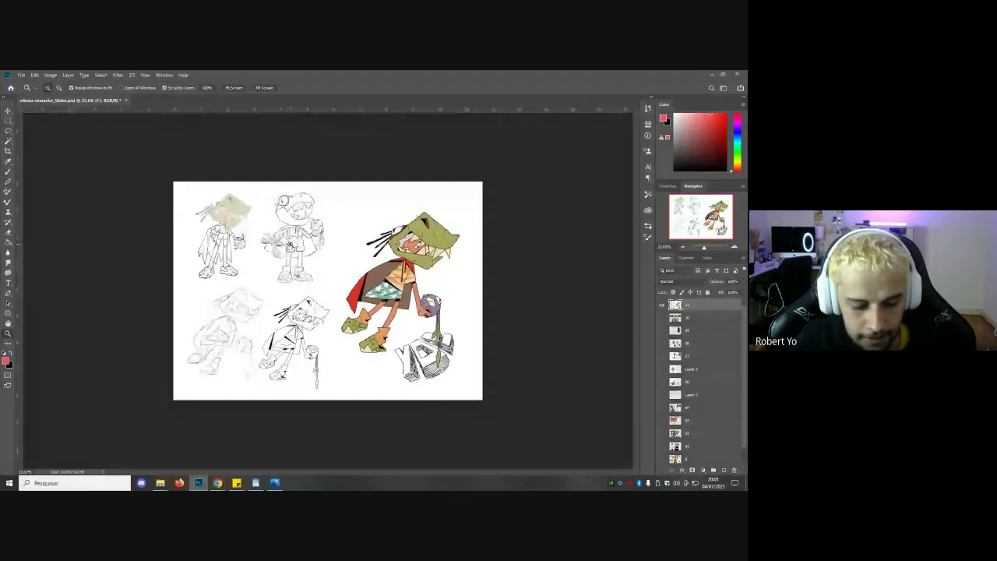
pyautogui.moveTo(229, 274)
pyautogui.mouseDown()
pyautogui.moveTo(244, 275)
pyautogui.moveTo(232, 275)
pyautogui.mouseUp()
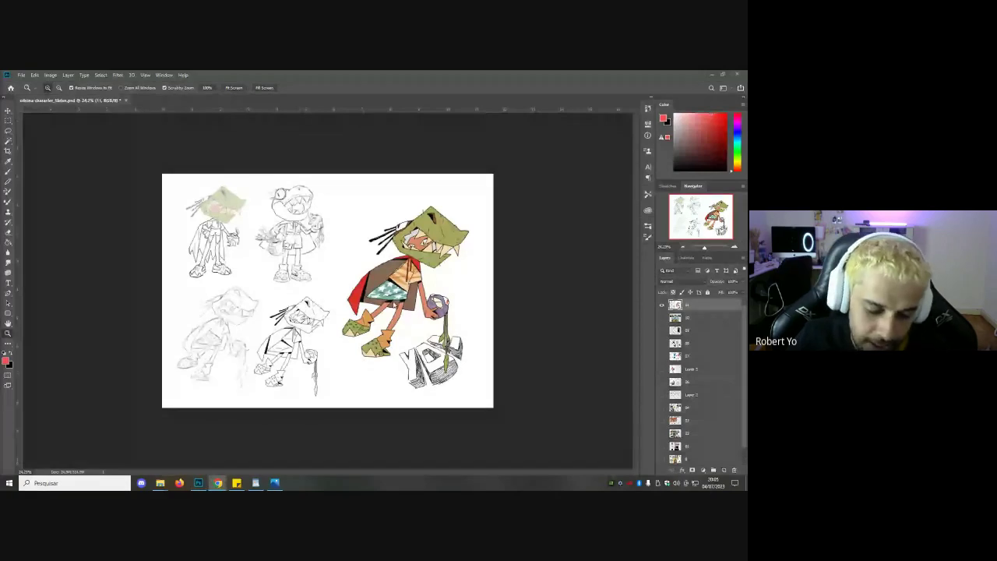
pyautogui.moveTo(358, 292); pyautogui.dragTo(368, 292)
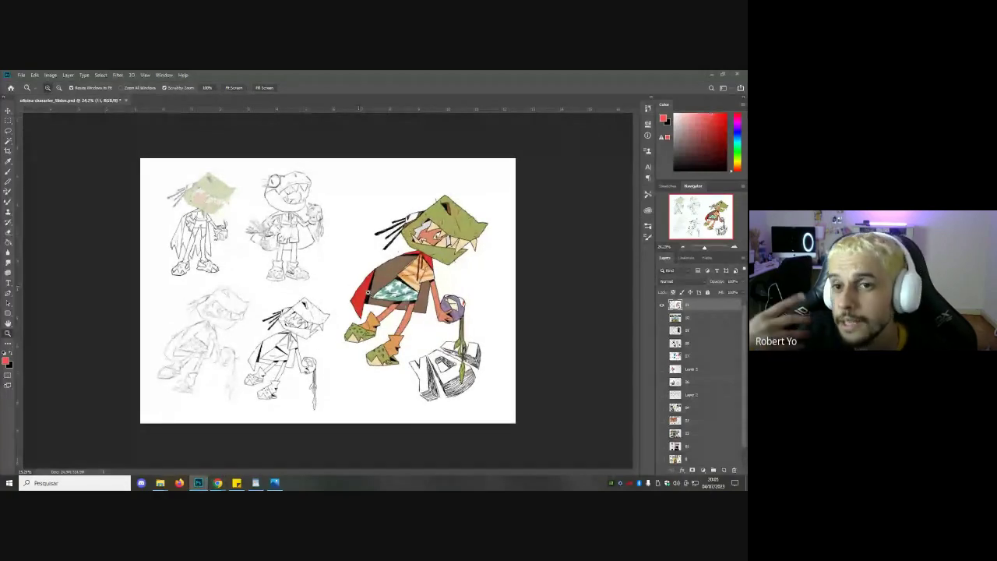
pyautogui.hotkey('ctrl', '+')
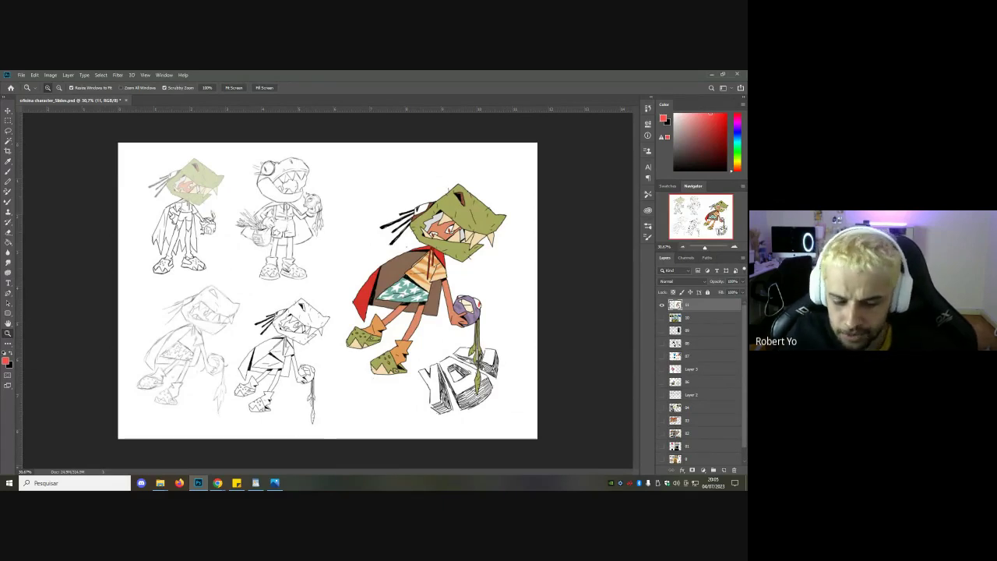
# Step: Add a new layer above slide layer 11 and hide the slide to get a blank white canvas for painting
pyautogui.click(723, 471)
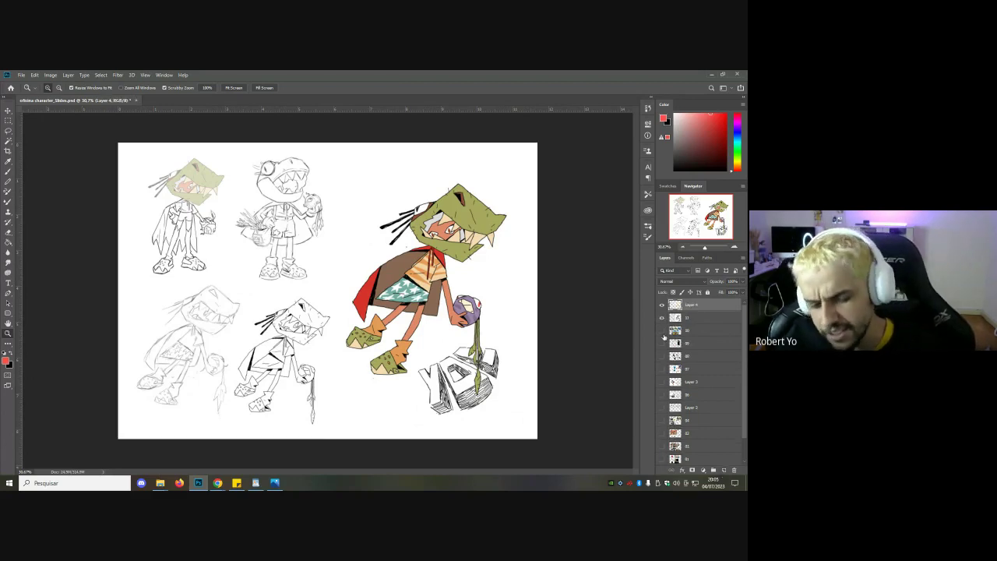
pyautogui.click(662, 318)
pyautogui.press('b')
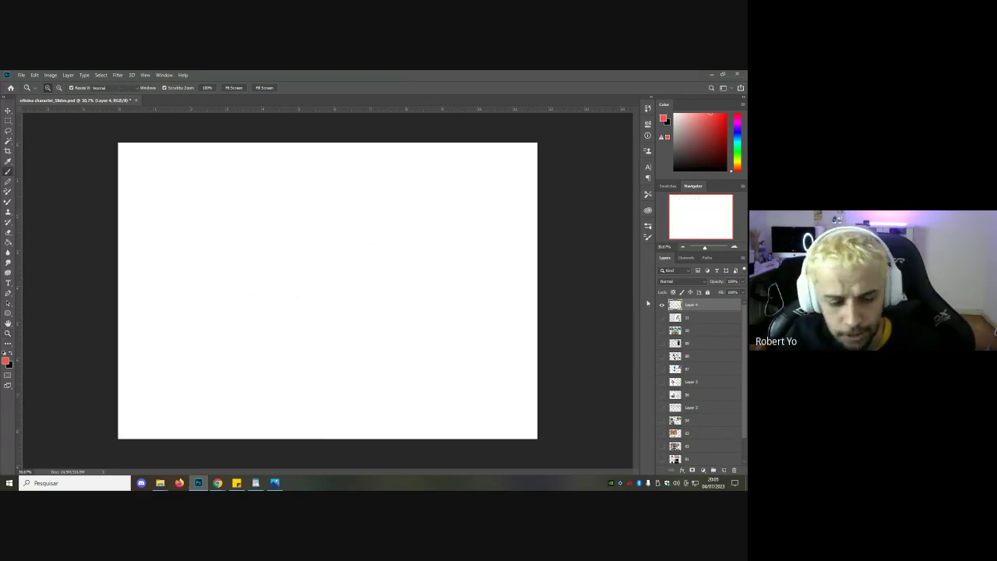
# Step: Choose the hard textured brush heading the a_lot_of_people brush folder, at 77 px
pyautogui.rightClick(397, 238)
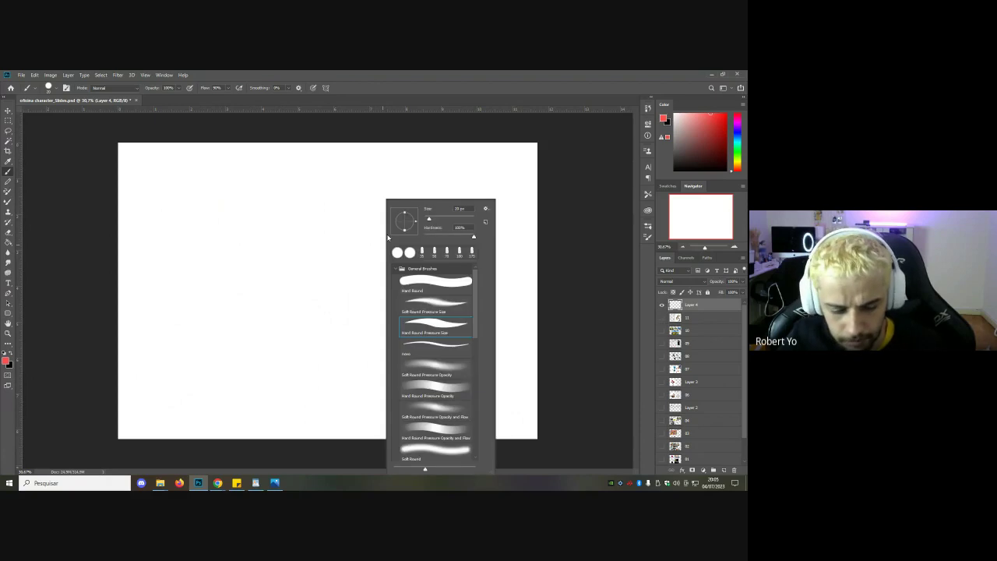
pyautogui.scroll(-5, 424, 415)
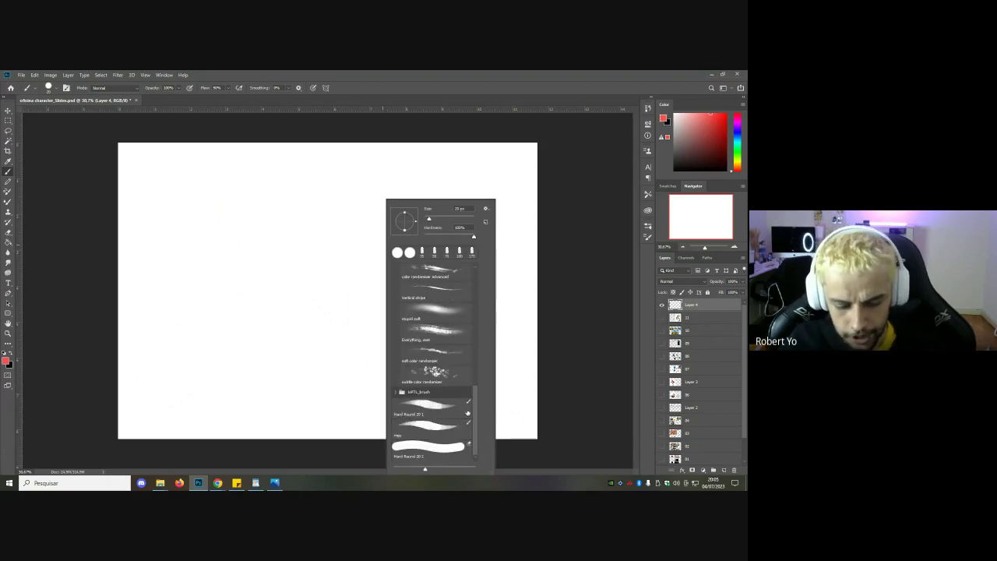
pyautogui.moveTo(475, 417); pyautogui.dragTo(475, 379)
pyautogui.click(432, 331)
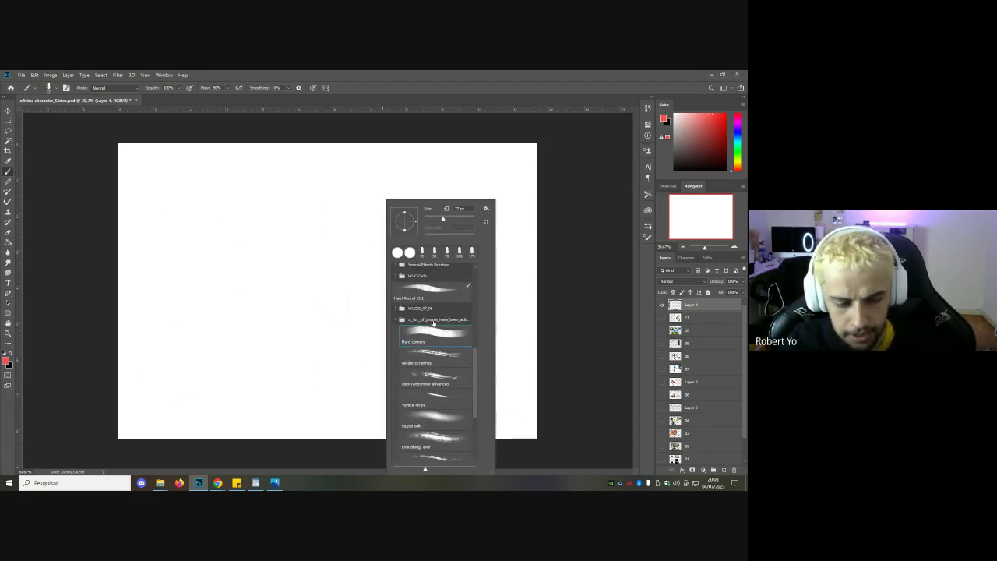
# Step: Paint a small round red head above a wide boxy torso, and fill the torso with blue
pyautogui.click(320, 170)
pyautogui.moveTo(316, 167)
pyautogui.mouseDown()
pyautogui.moveTo(319, 182)
pyautogui.moveTo(289, 247)
pyautogui.moveTo(297, 196)
pyautogui.moveTo(316, 206)
pyautogui.moveTo(303, 234)
pyautogui.moveTo(316, 207)
pyautogui.mouseUp()
pyautogui.click(736, 140)
pyautogui.click(707, 136)
pyautogui.press('g')
pyautogui.click(325, 213)
pyautogui.hotkey('ctrl', 'z')
pyautogui.click(322, 218)
# Step: Paint two long straight legs with outward-pointing feet in olive green below the blue torso
pyautogui.press('b')
pyautogui.moveTo(335, 242)
pyautogui.mouseDown()
pyautogui.moveTo(349, 240)
pyautogui.moveTo(337, 305)
pyautogui.moveTo(332, 319)
pyautogui.moveTo(335, 306)
pyautogui.moveTo(312, 323)
pyautogui.moveTo(312, 254)
pyautogui.moveTo(319, 302)
pyautogui.moveTo(325, 276)
pyautogui.moveTo(335, 294)
pyautogui.moveTo(333, 319)
pyautogui.moveTo(314, 321)
pyautogui.moveTo(298, 343)
pyautogui.mouseUp()
pyautogui.click(737, 159)
pyautogui.click(705, 154)
pyautogui.click(706, 137)
pyautogui.moveTo(328, 333); pyautogui.dragTo(341, 343)
# Step: Paint a thin olive green arm with a rounded hand on each side of the blue torso
pyautogui.press('z')
pyautogui.moveTo(304, 262); pyautogui.dragTo(296, 265)
pyautogui.press('b')
pyautogui.moveTo(288, 201); pyautogui.dragTo(270, 290)
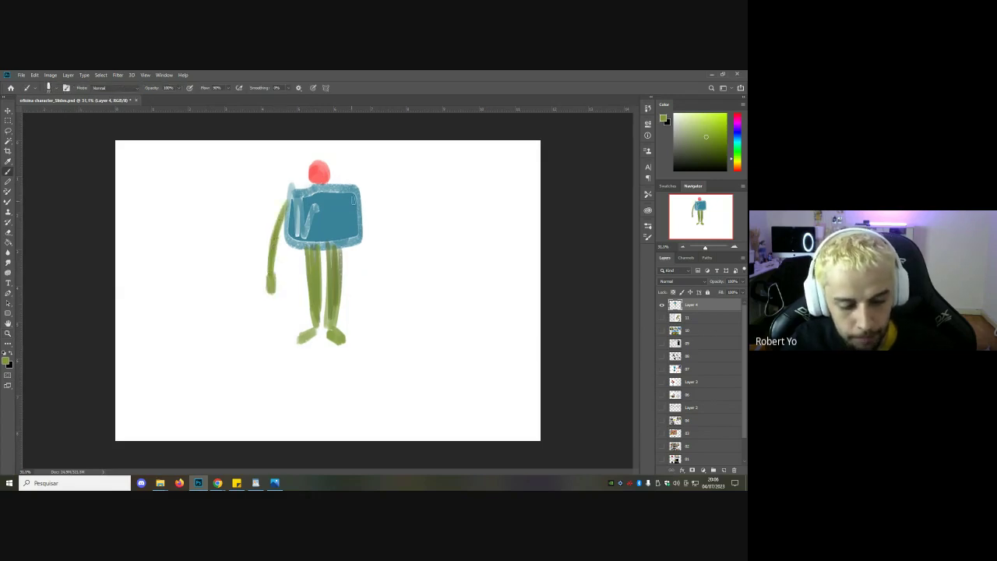
pyautogui.moveTo(360, 192); pyautogui.dragTo(371, 284)
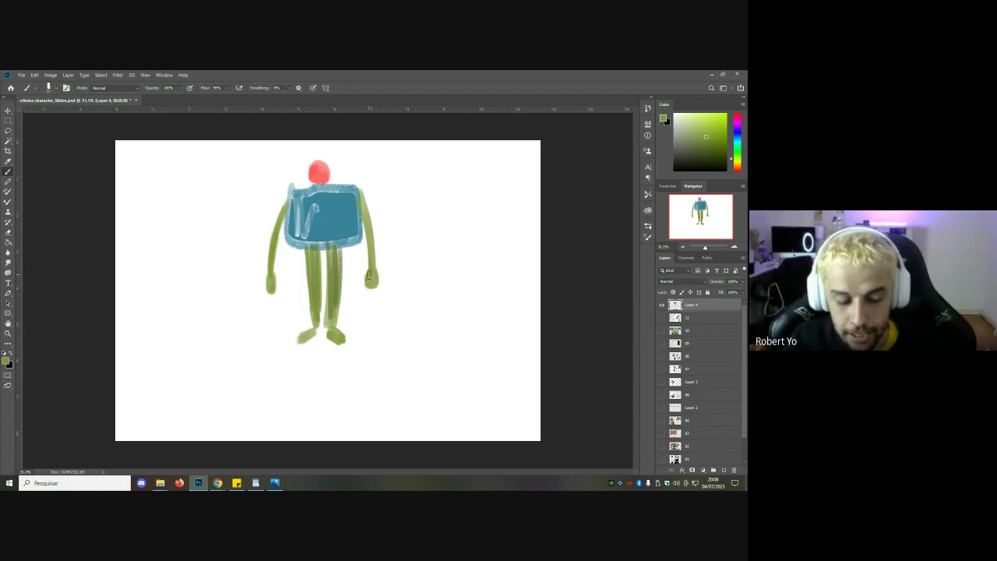
pyautogui.press('z')
pyautogui.moveTo(283, 250); pyautogui.dragTo(278, 238)
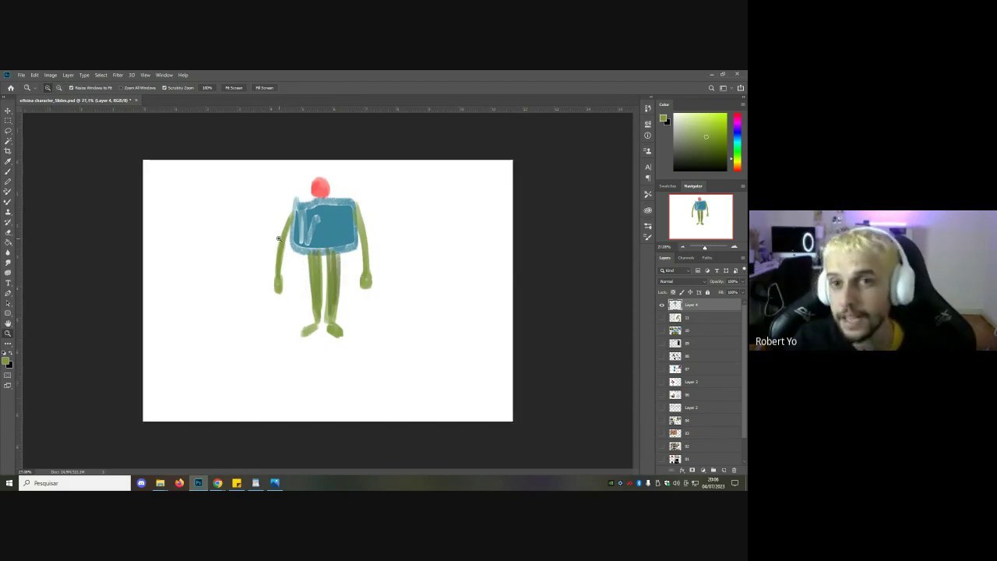
# Step: Hide the simple figure on Layer 4, and display and select slide layer 11
pyautogui.click(662, 318)
pyautogui.click(662, 306)
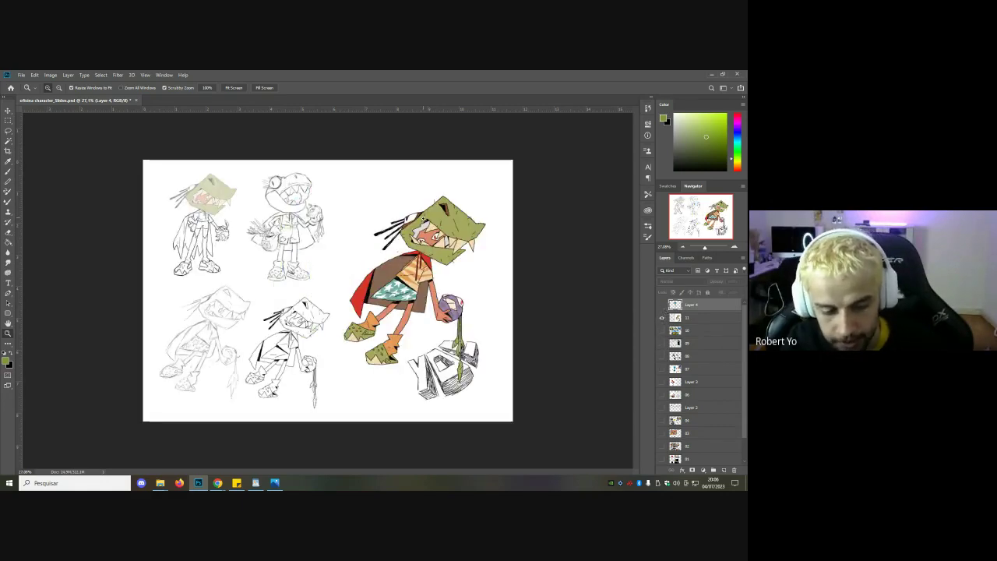
pyautogui.moveTo(423, 220); pyautogui.dragTo(436, 218)
pyautogui.click(454, 212)
# Step: Fade slide layer 11 to about 22% opacity and add a new layer above it for brushwork
pyautogui.click(742, 281)
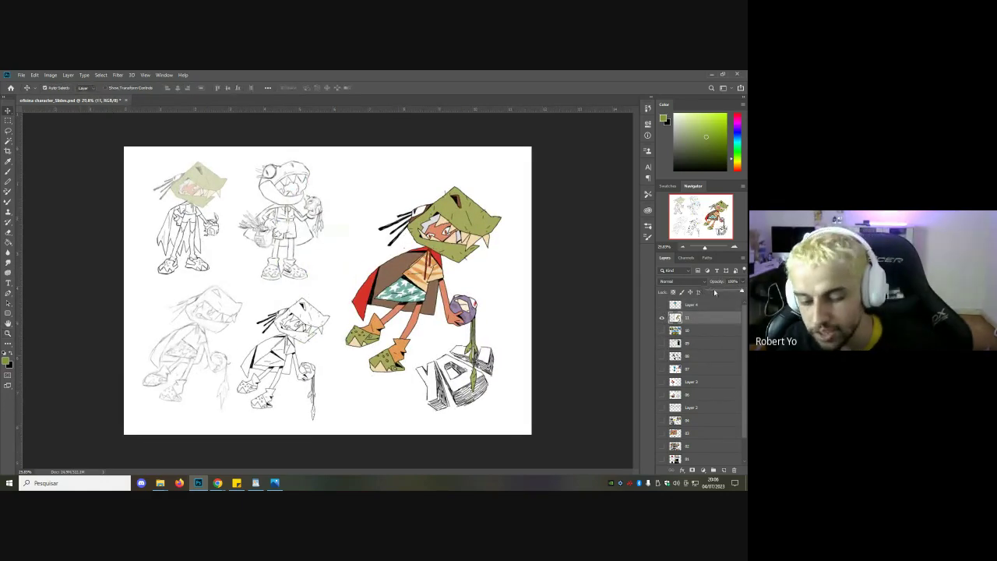
pyautogui.press('2')
pyautogui.press('5')
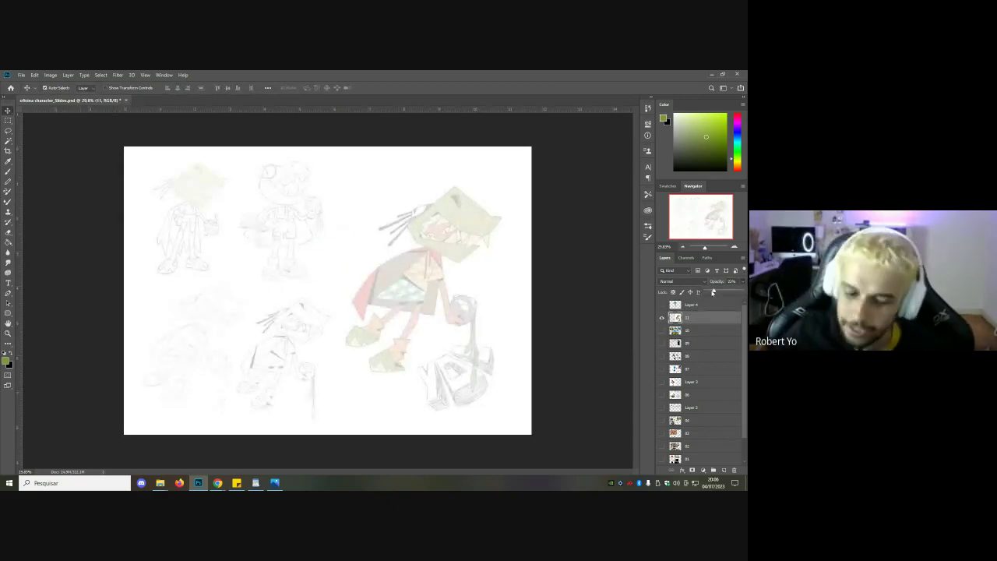
pyautogui.click(723, 471)
pyautogui.press('b')
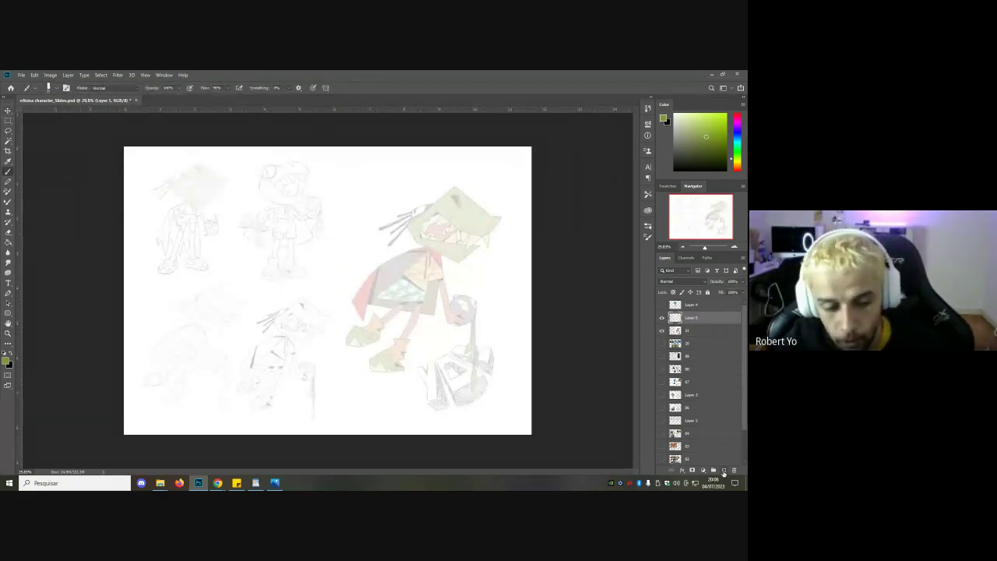
# Step: Trace the large coloured character's crocodile head in olive green and fill the shape solid
pyautogui.moveTo(454, 190)
pyautogui.mouseDown()
pyautogui.moveTo(413, 215)
pyautogui.moveTo(415, 236)
pyautogui.moveTo(458, 256)
pyautogui.moveTo(497, 219)
pyautogui.moveTo(450, 195)
pyautogui.moveTo(427, 215)
pyautogui.moveTo(447, 212)
pyautogui.moveTo(456, 192)
pyautogui.moveTo(451, 200)
pyautogui.moveTo(484, 224)
pyautogui.moveTo(467, 242)
pyautogui.moveTo(423, 238)
pyautogui.moveTo(432, 207)
pyautogui.moveTo(450, 209)
pyautogui.moveTo(430, 227)
pyautogui.moveTo(485, 212)
pyautogui.moveTo(423, 295)
pyautogui.moveTo(424, 265)
pyautogui.moveTo(387, 296)
pyautogui.moveTo(420, 295)
pyautogui.moveTo(422, 275)
pyautogui.moveTo(393, 296)
pyautogui.moveTo(418, 281)
pyautogui.moveTo(413, 320)
pyautogui.mouseUp()
pyautogui.press('g')
pyautogui.click(457, 211)
# Step: Block in the large character's legs and shoes in teal below the dark red torso shape
pyautogui.press('b')
pyautogui.click(736, 167)
pyautogui.click(737, 142)
pyautogui.moveTo(400, 302)
pyautogui.mouseDown()
pyautogui.moveTo(354, 332)
pyautogui.moveTo(396, 356)
pyautogui.moveTo(394, 343)
pyautogui.moveTo(395, 358)
pyautogui.moveTo(378, 364)
pyautogui.moveTo(405, 338)
pyautogui.mouseUp()
pyautogui.press('z')
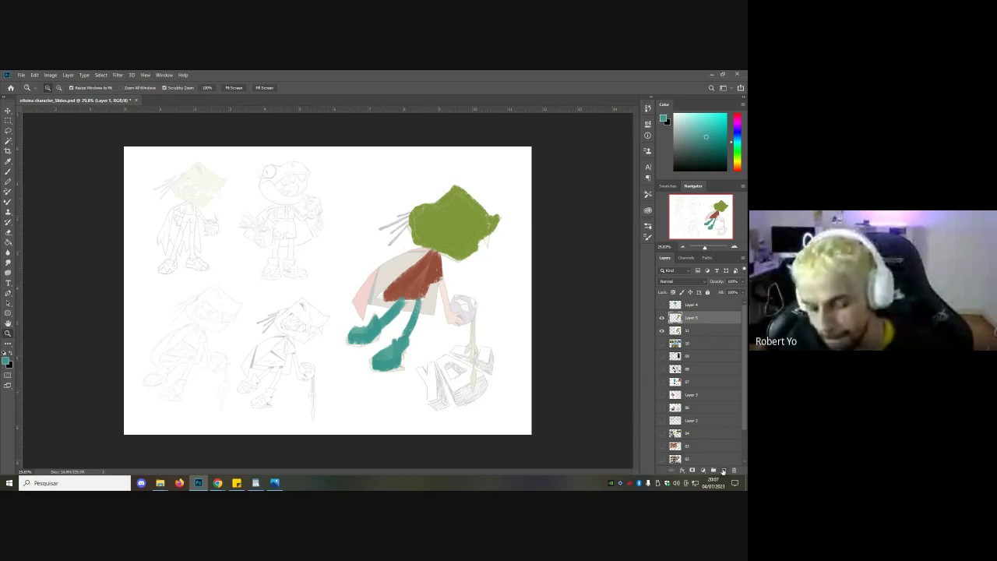
pyautogui.hotkey('ctrl', 'j')
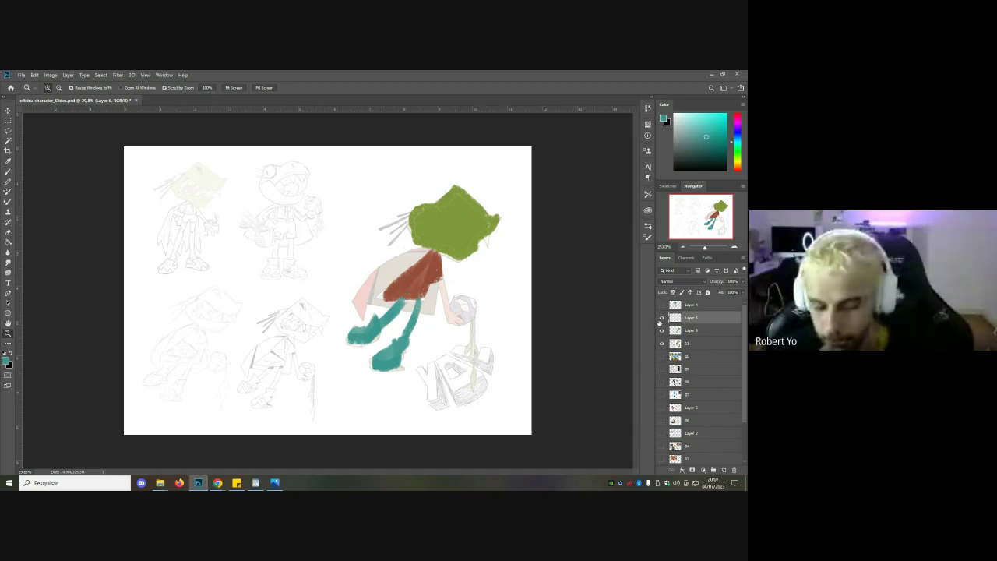
pyautogui.press('Delete')
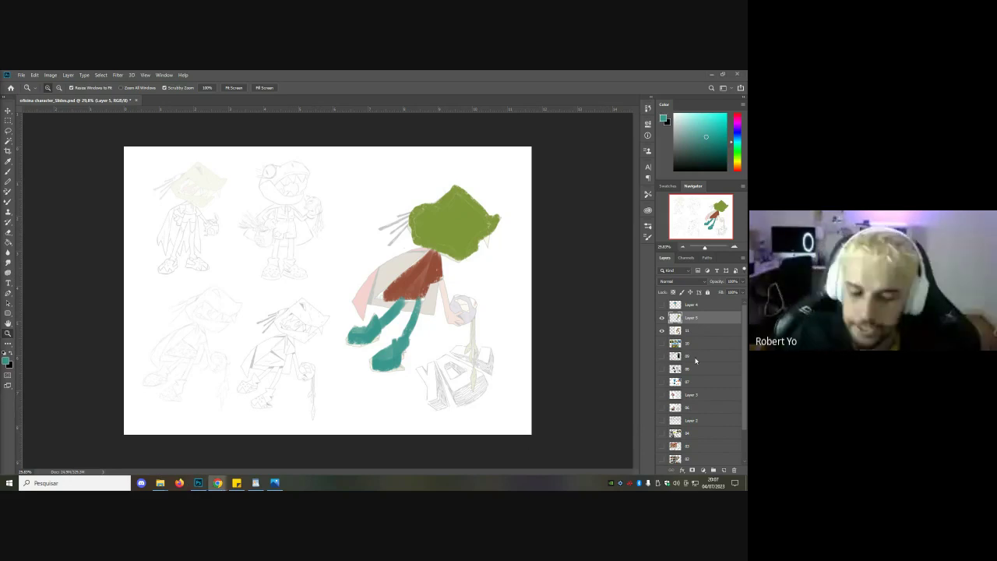
# Step: Hide the colour shapes on Layer 5 and restore slide layer 11 to 100% opacity
pyautogui.click(661, 318)
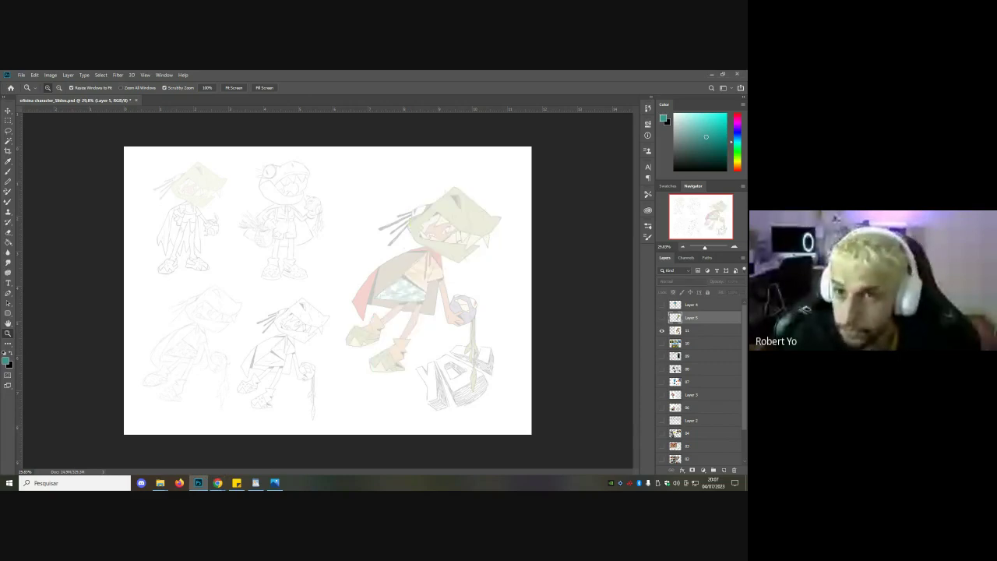
pyautogui.click(662, 331)
pyautogui.click(683, 334)
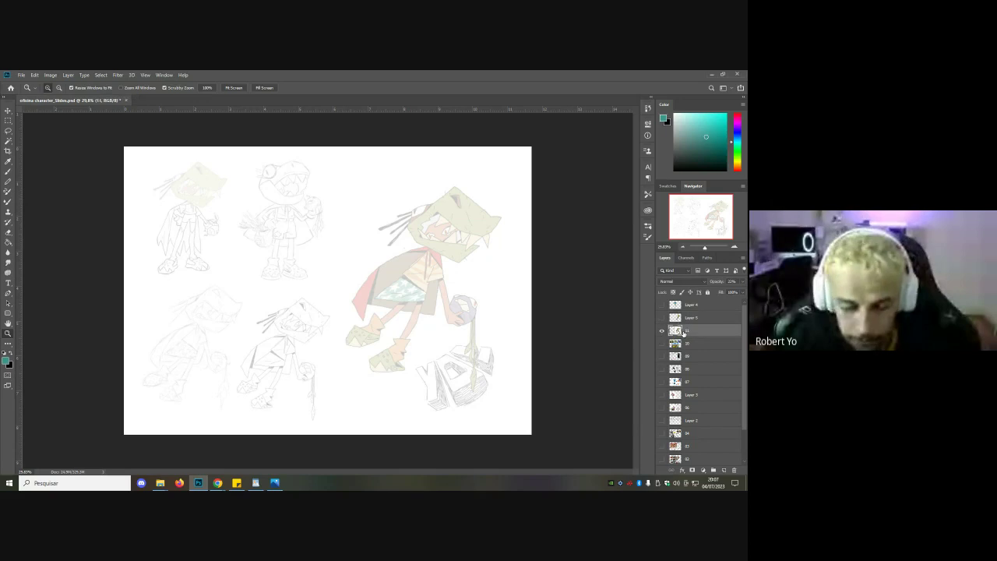
pyautogui.click(741, 282)
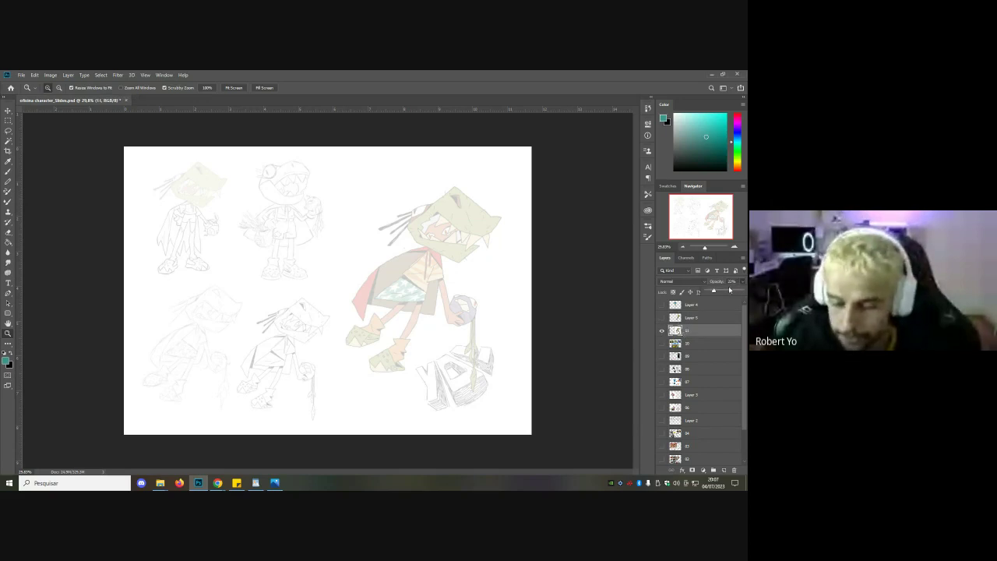
pyautogui.moveTo(730, 293); pyautogui.dragTo(745, 293)
# Step: Examine the two upper character sketches up close, comparing their heads, capes, props and shoes with the coloured design on the slide
pyautogui.moveTo(462, 264); pyautogui.dragTo(450, 256)
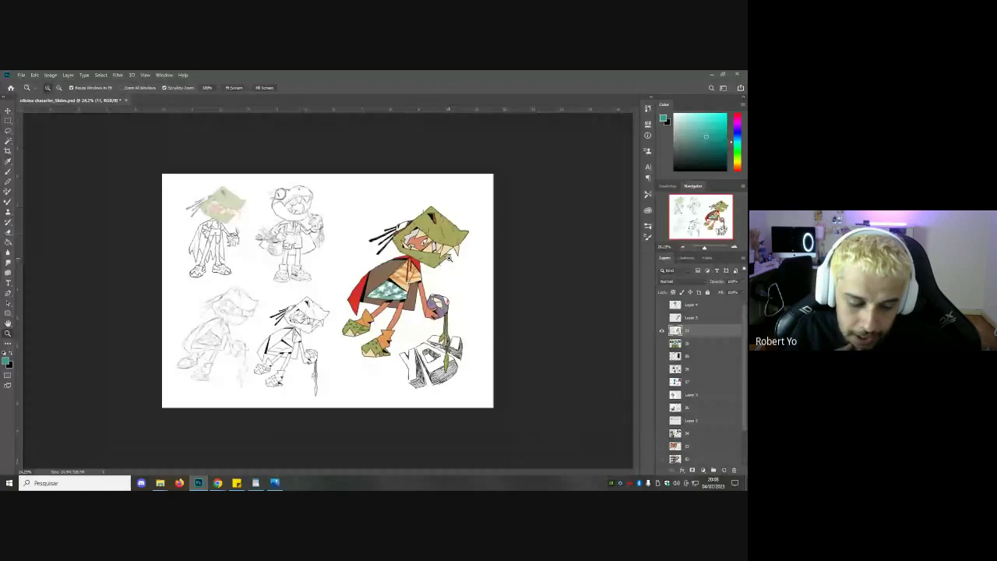
pyautogui.moveTo(287, 207); pyautogui.dragTo(331, 255)
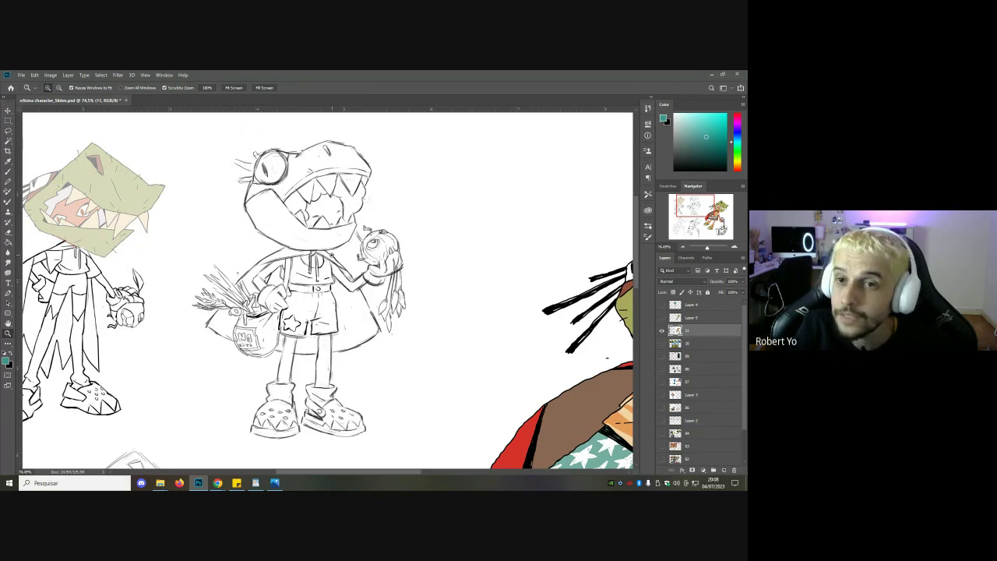
pyautogui.moveTo(332, 255); pyautogui.dragTo(320, 214)
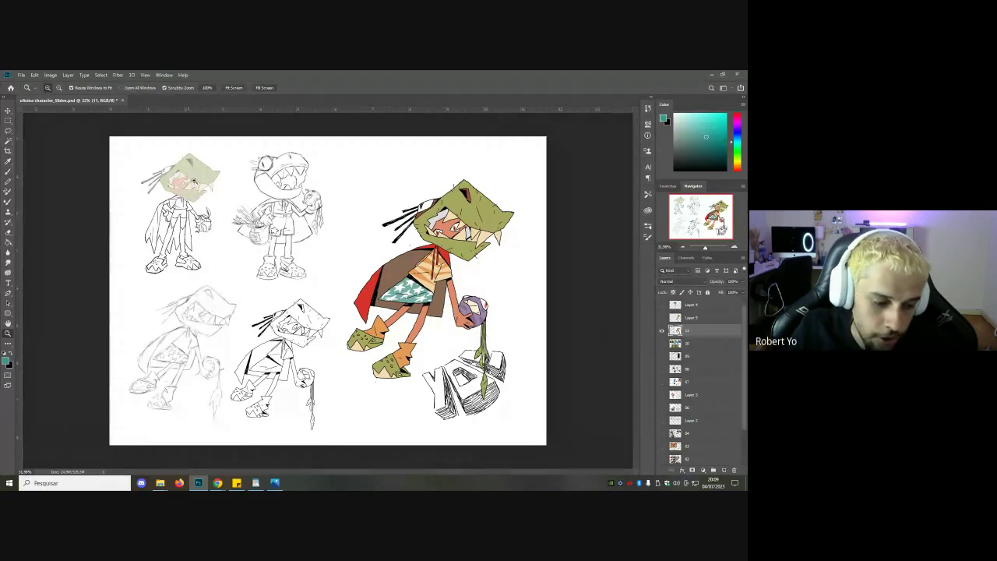
pyautogui.moveTo(194, 182)
pyautogui.mouseDown()
pyautogui.moveTo(212, 195)
pyautogui.moveTo(203, 192)
pyautogui.mouseUp()
pyautogui.moveTo(137, 274)
pyautogui.mouseDown()
pyautogui.moveTo(78, 287)
pyautogui.moveTo(139, 273)
pyautogui.mouseUp()
pyautogui.moveTo(167, 232); pyautogui.dragTo(179, 229)
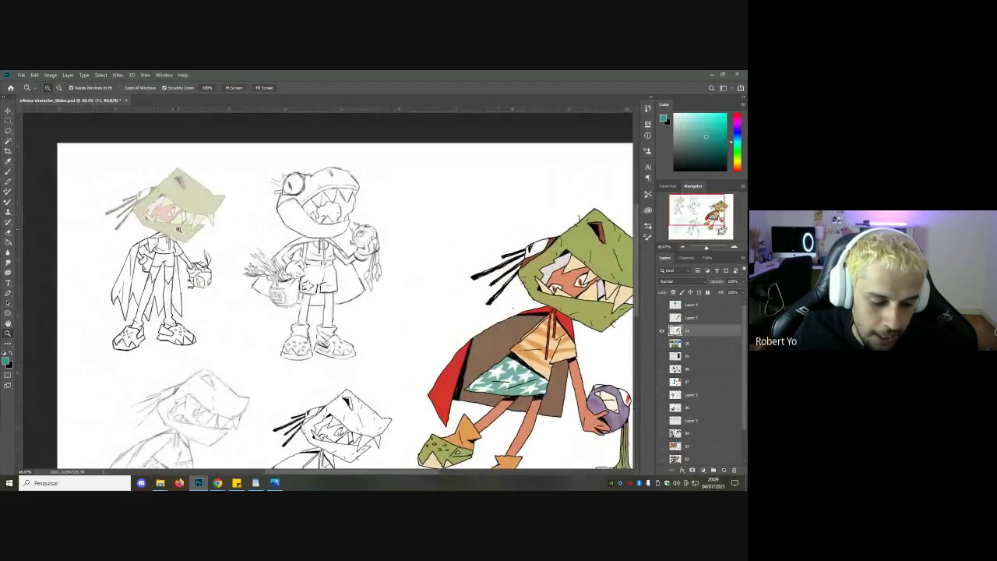
pyautogui.moveTo(159, 265); pyautogui.dragTo(195, 266)
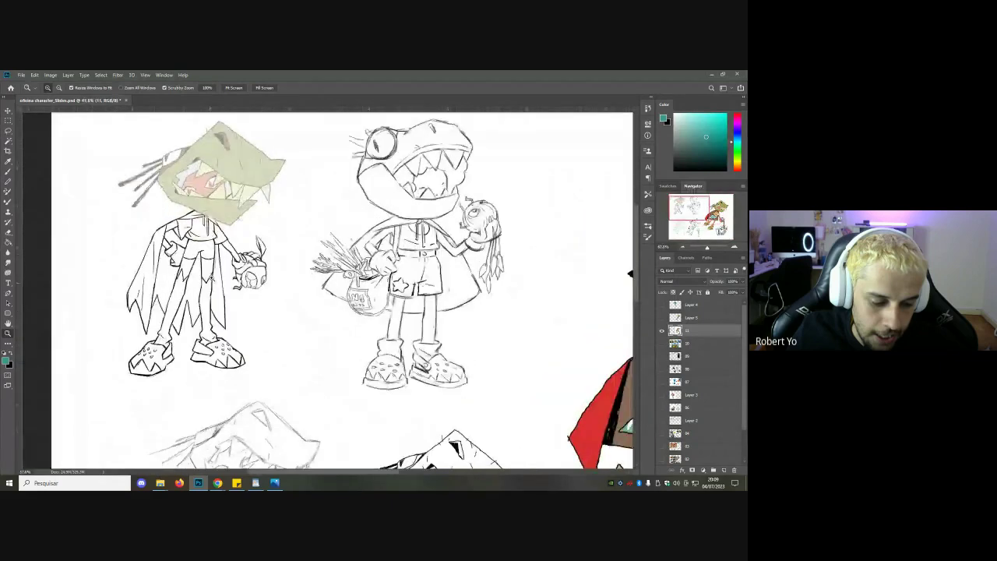
pyautogui.moveTo(199, 303); pyautogui.dragTo(208, 334)
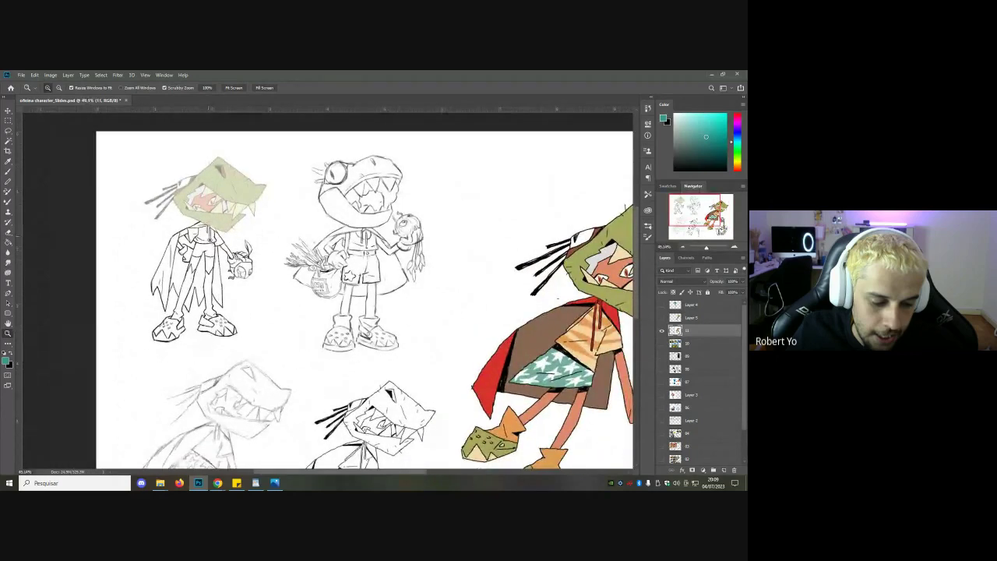
pyautogui.moveTo(222, 302); pyautogui.dragTo(211, 302)
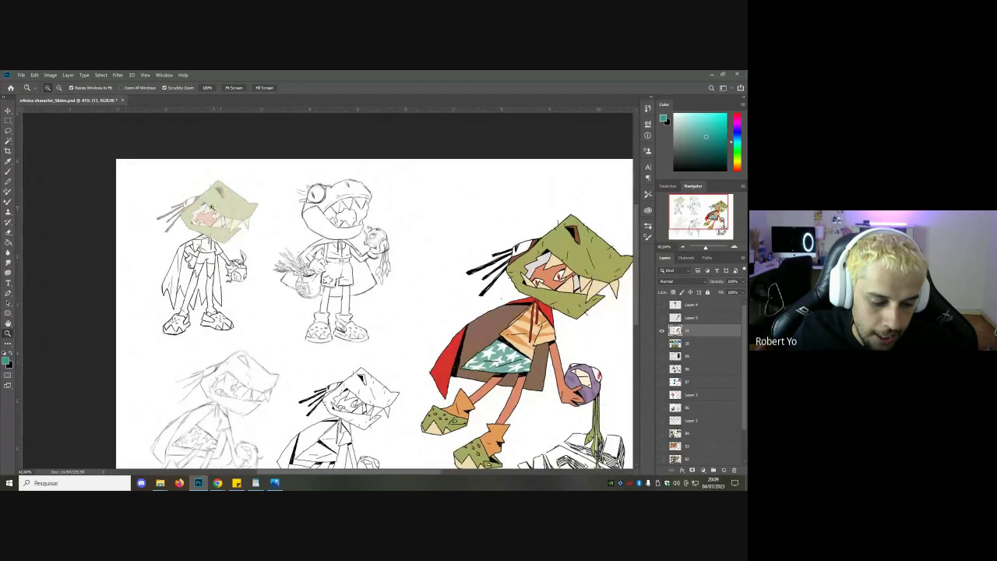
pyautogui.scroll(1, 234, 244)
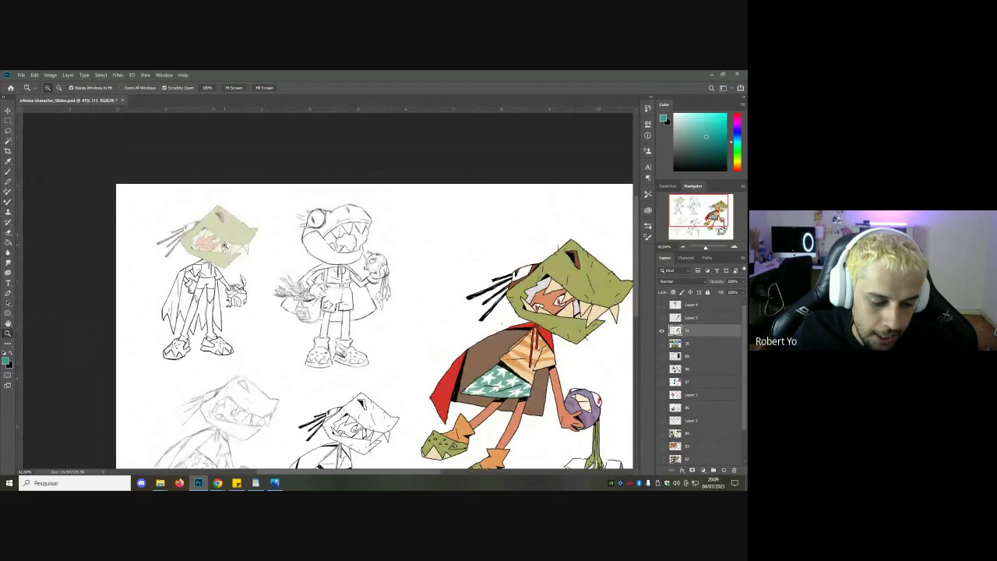
pyautogui.moveTo(226, 250); pyautogui.dragTo(241, 249)
pyautogui.scroll(-1, 242, 248)
pyautogui.moveTo(351, 265); pyautogui.dragTo(374, 265)
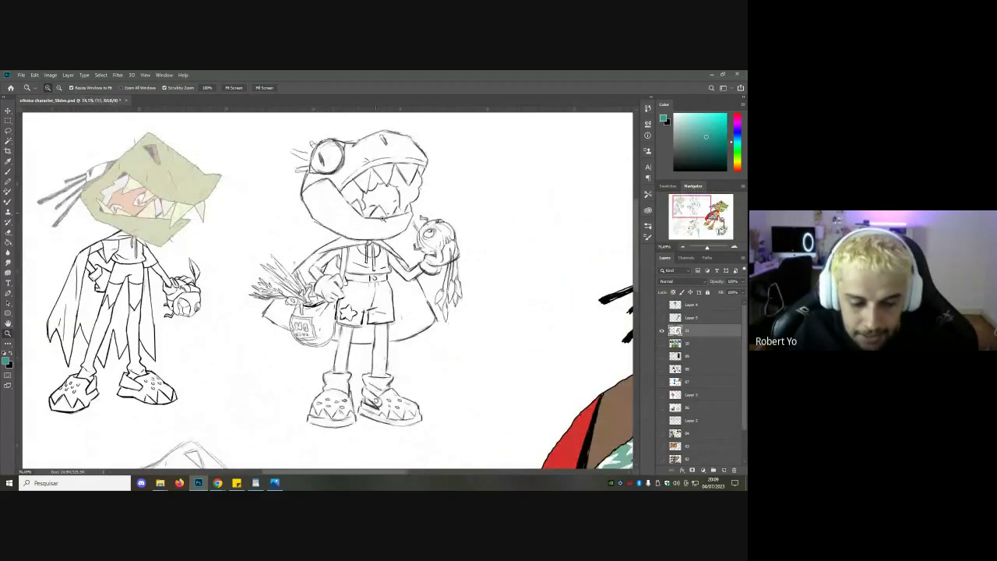
pyautogui.moveTo(357, 200); pyautogui.dragTo(305, 196)
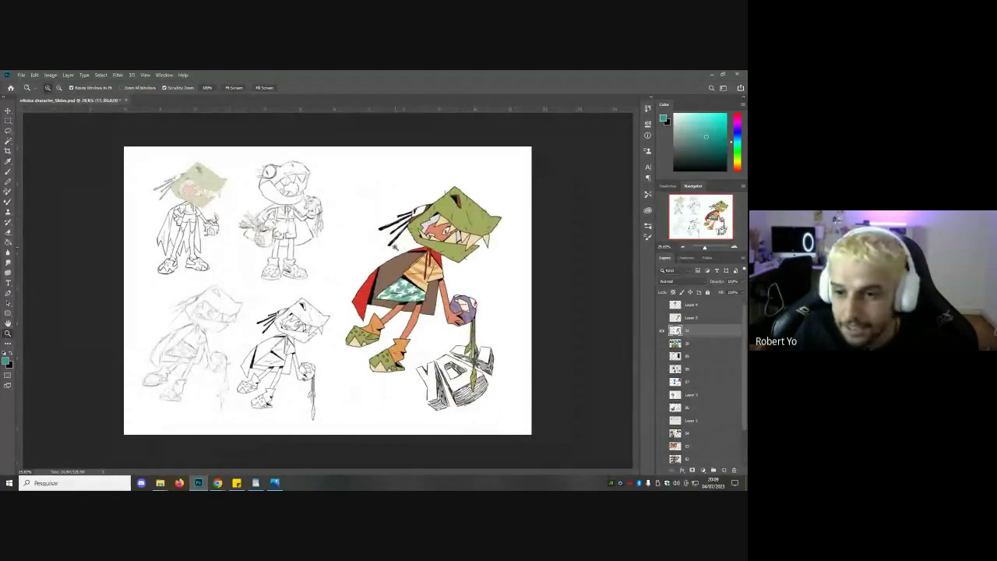
pyautogui.moveTo(417, 272); pyautogui.dragTo(452, 221)
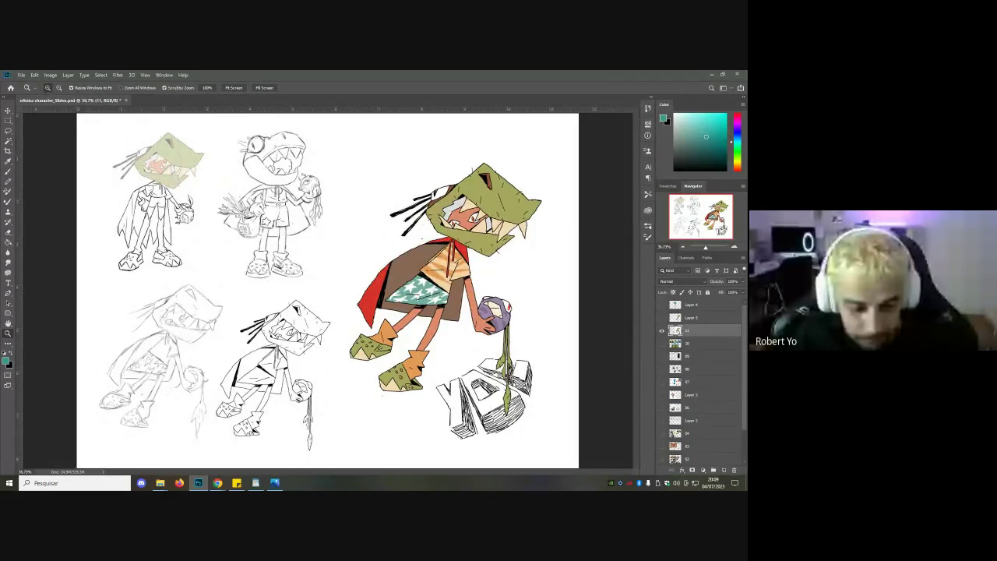
# Step: Add a new layer above slide layer 11 and outline an angular teal head shape above the large coloured character
pyautogui.moveTo(380, 285)
pyautogui.mouseDown()
pyautogui.moveTo(358, 287)
pyautogui.moveTo(368, 287)
pyautogui.mouseUp()
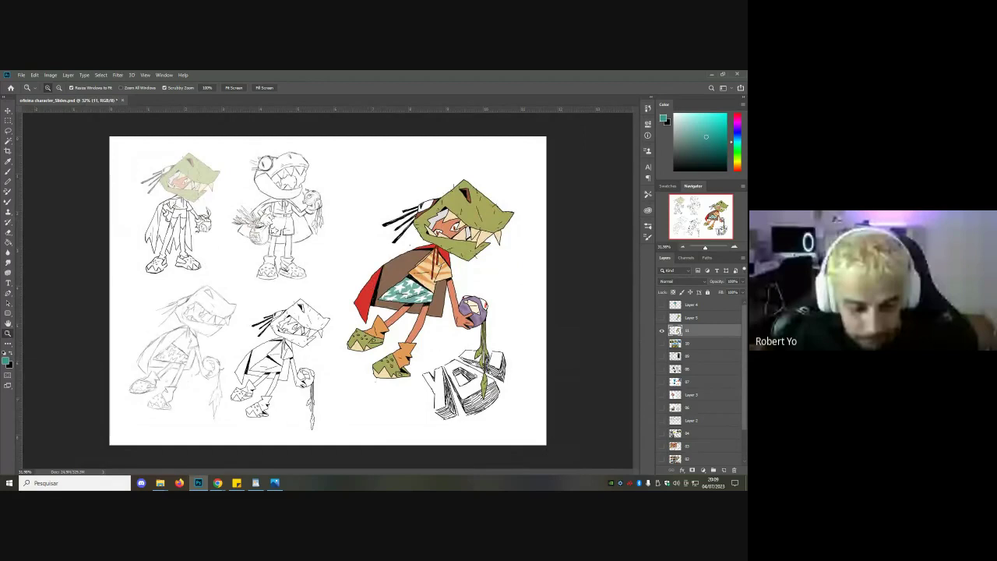
pyautogui.click(724, 470)
pyautogui.moveTo(467, 165); pyautogui.dragTo(481, 171)
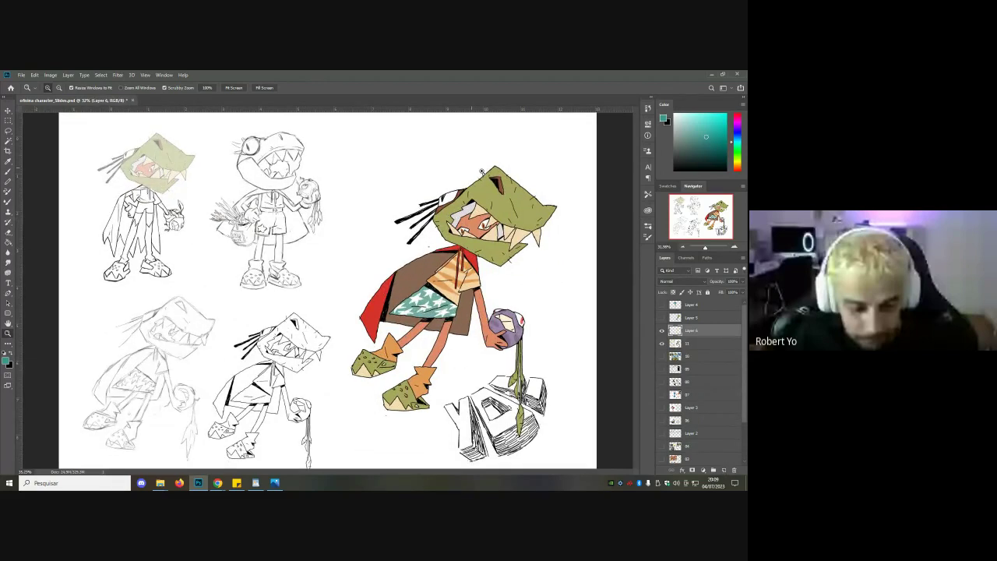
pyautogui.click(481, 171)
pyautogui.press('b')
pyautogui.rightClick(486, 176)
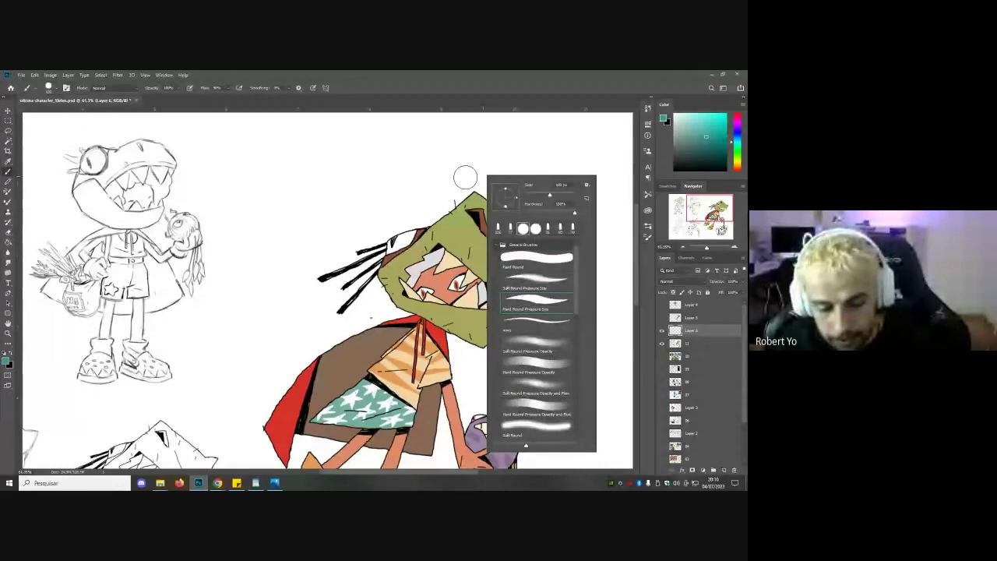
pyautogui.press('z')
pyautogui.keyDown('alt'); pyautogui.click(466, 177); pyautogui.keyUp('alt')
pyautogui.press('b')
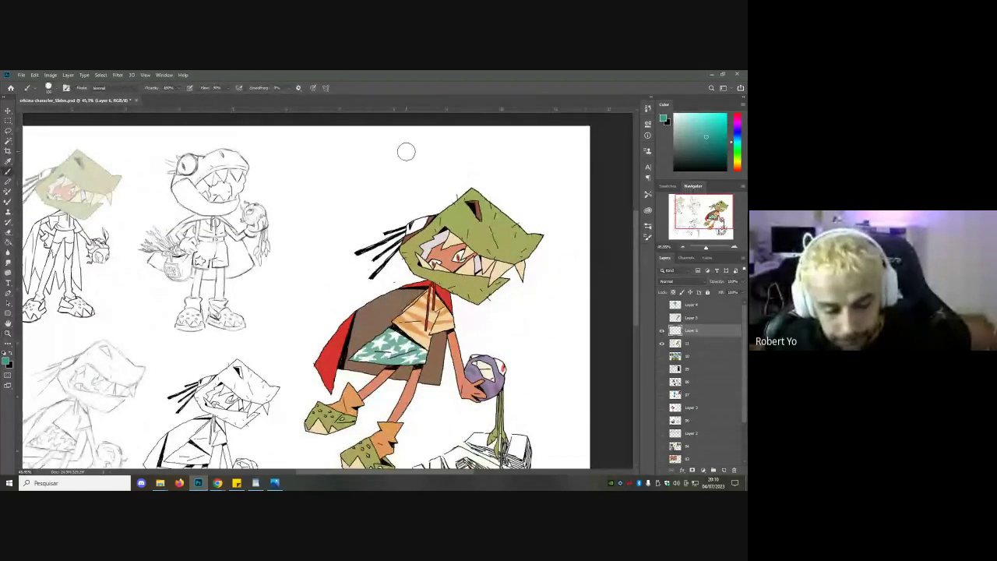
pyautogui.moveTo(320, 167)
pyautogui.mouseDown()
pyautogui.moveTo(316, 196)
pyautogui.moveTo(358, 169)
pyautogui.moveTo(397, 199)
pyautogui.moveTo(360, 249)
pyautogui.moveTo(310, 207)
pyautogui.mouseUp()
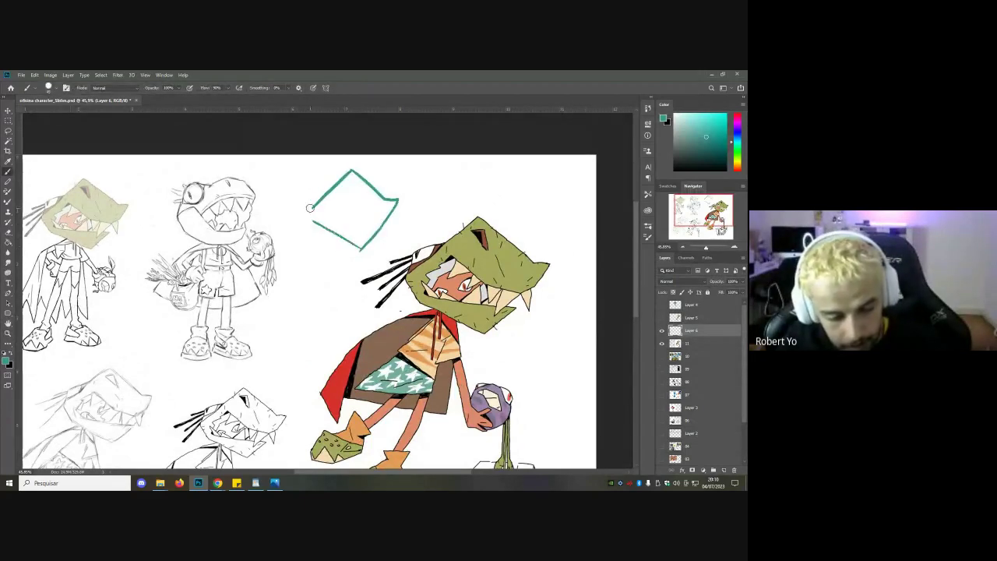
pyautogui.scroll(-2, 316, 210)
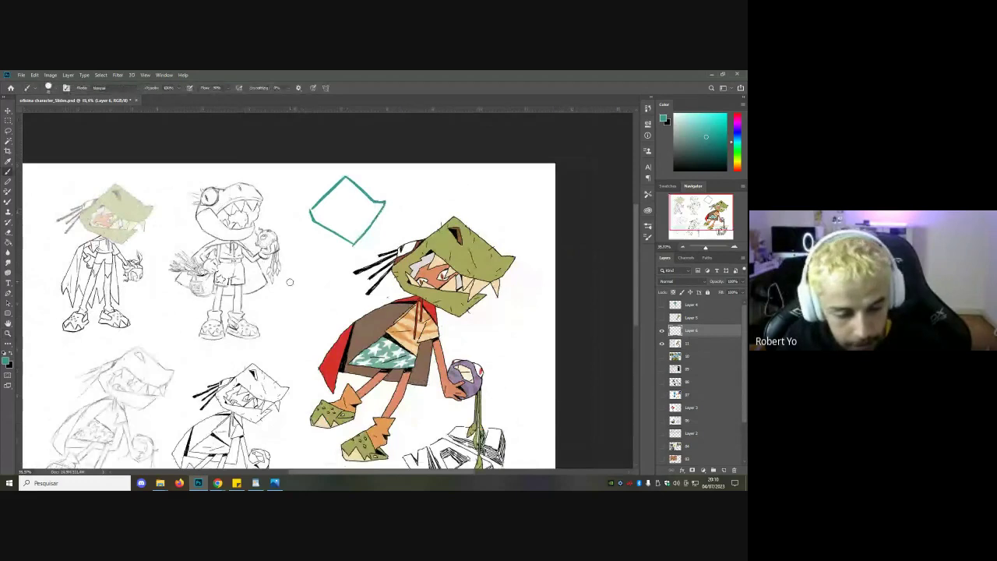
# Step: Draw a smaller, plain four-sided teal outline beneath the first head shape for comparison
pyautogui.moveTo(301, 265)
pyautogui.mouseDown()
pyautogui.moveTo(342, 292)
pyautogui.moveTo(317, 324)
pyautogui.moveTo(288, 294)
pyautogui.moveTo(296, 268)
pyautogui.moveTo(288, 293)
pyautogui.moveTo(288, 283)
pyautogui.mouseUp()
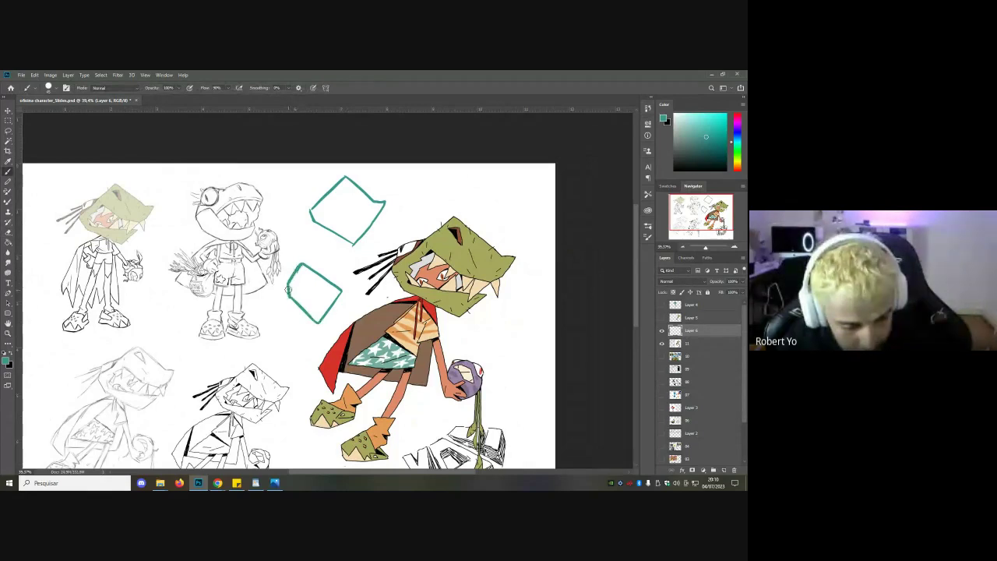
pyautogui.press('e')
pyautogui.press('b')
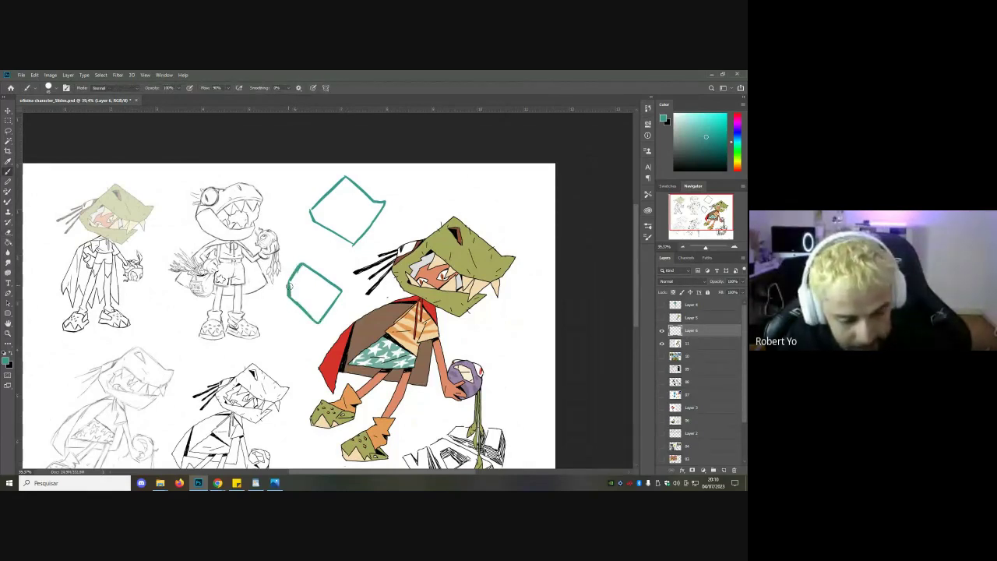
# Step: Add two teal arrows to the upper head shape, pointing at its snout corner and its lower edge
pyautogui.press('z')
pyautogui.moveTo(372, 191); pyautogui.dragTo(399, 191)
pyautogui.press('b')
pyautogui.moveTo(387, 178); pyautogui.dragTo(385, 199)
pyautogui.moveTo(380, 188); pyautogui.dragTo(390, 188)
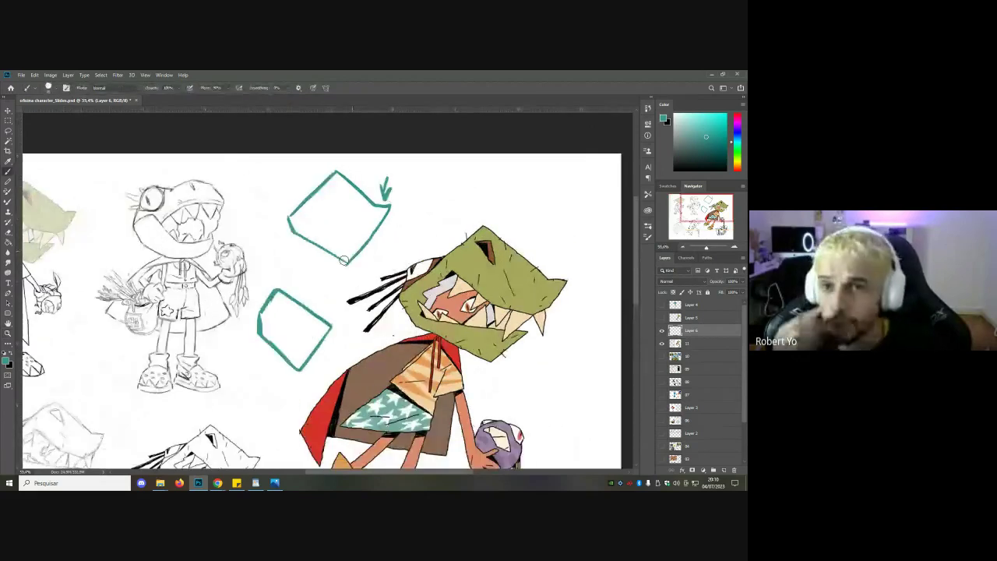
pyautogui.moveTo(324, 279); pyautogui.dragTo(325, 260)
pyautogui.moveTo(320, 268); pyautogui.dragTo(331, 266)
pyautogui.press('z')
pyautogui.moveTo(332, 277)
pyautogui.mouseDown()
pyautogui.moveTo(310, 284)
pyautogui.moveTo(310, 266)
pyautogui.mouseUp()
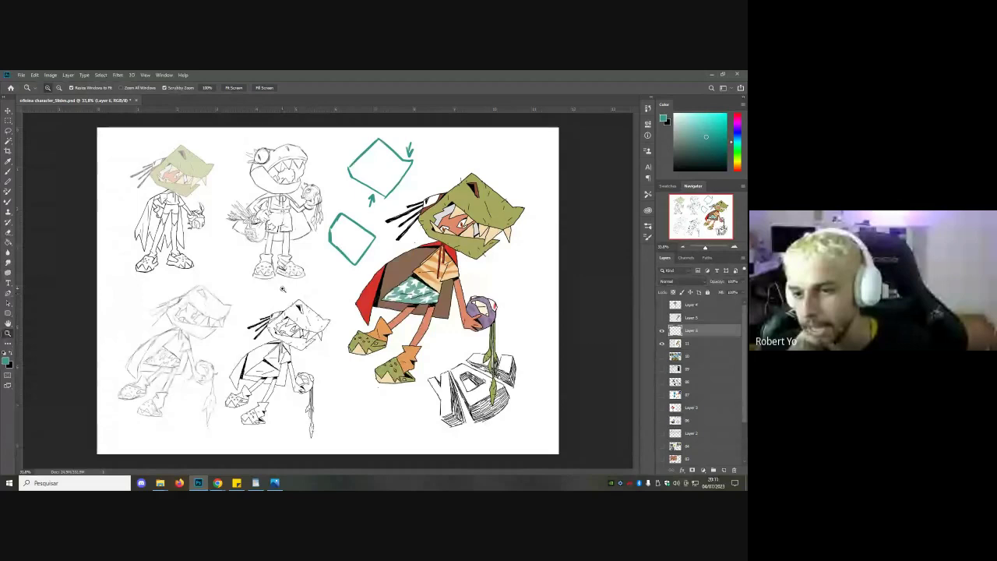
pyautogui.moveTo(283, 289); pyautogui.dragTo(253, 281)
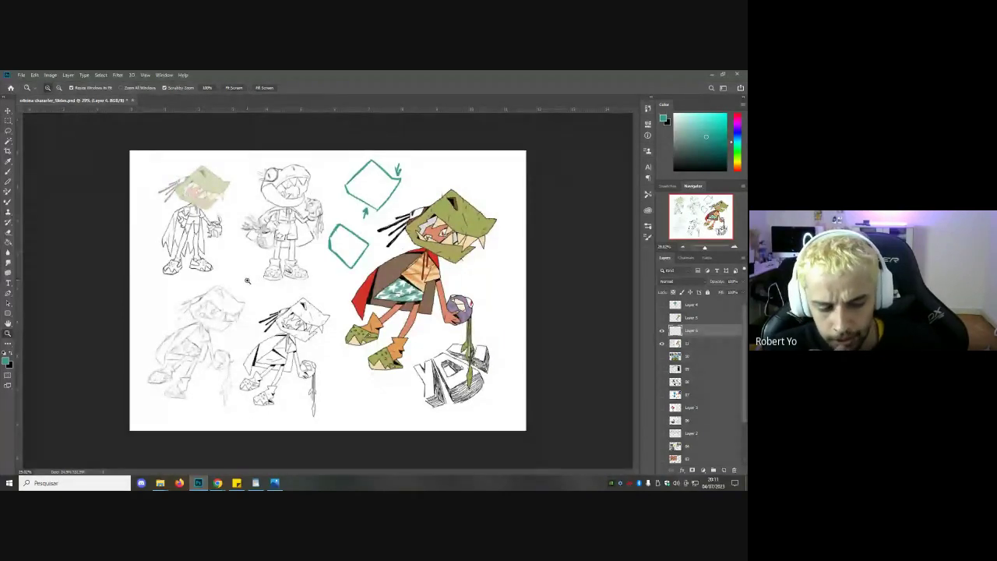
pyautogui.moveTo(248, 280); pyautogui.dragTo(277, 281)
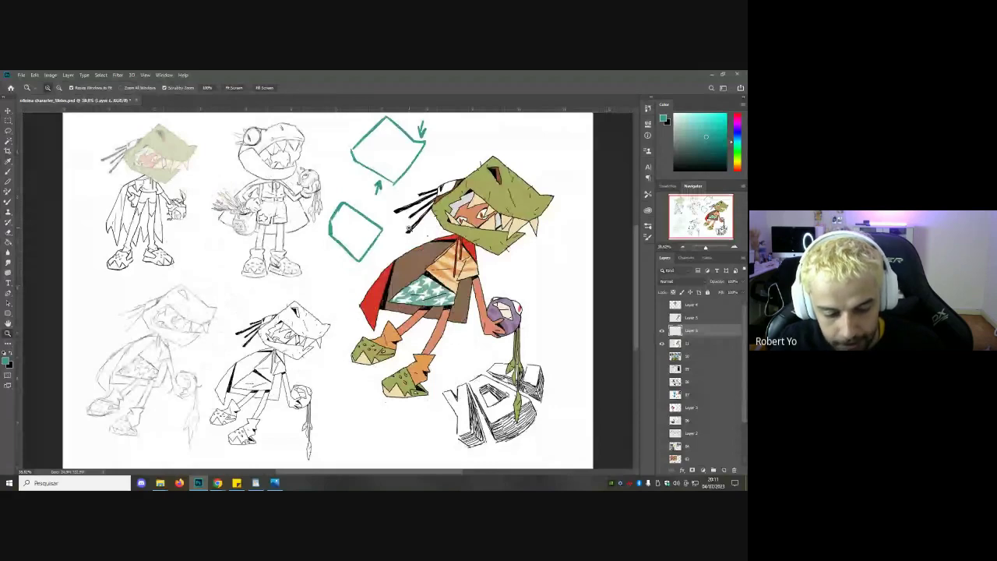
# Step: Trace the large character's arm in teal and circle the purple head held in the hand
pyautogui.moveTo(445, 278)
pyautogui.mouseDown()
pyautogui.moveTo(421, 279)
pyautogui.moveTo(460, 279)
pyautogui.moveTo(503, 348)
pyautogui.mouseUp()
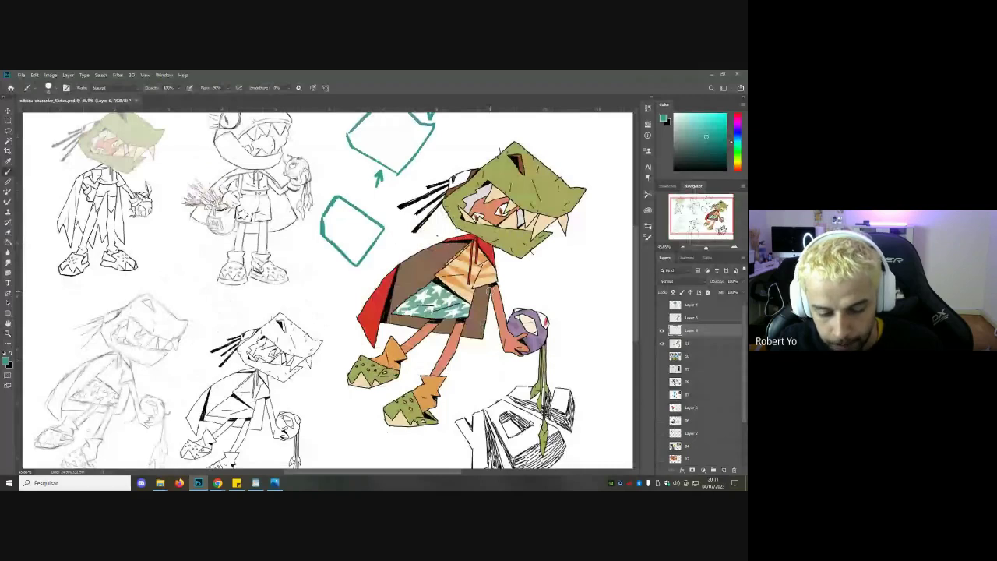
pyautogui.press('z')
pyautogui.moveTo(440, 256); pyautogui.dragTo(427, 257)
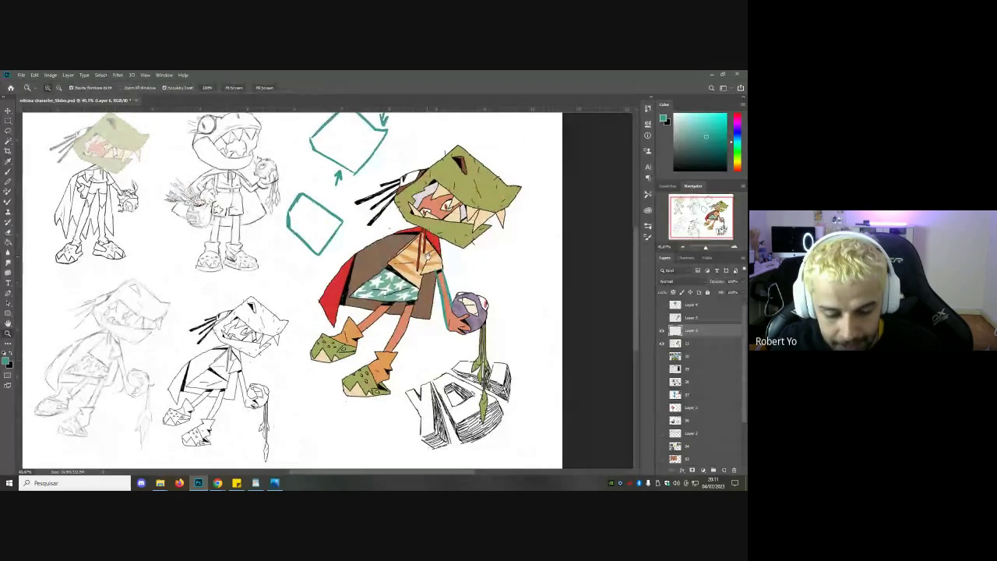
pyautogui.press('b')
pyautogui.moveTo(458, 292); pyautogui.dragTo(455, 295)
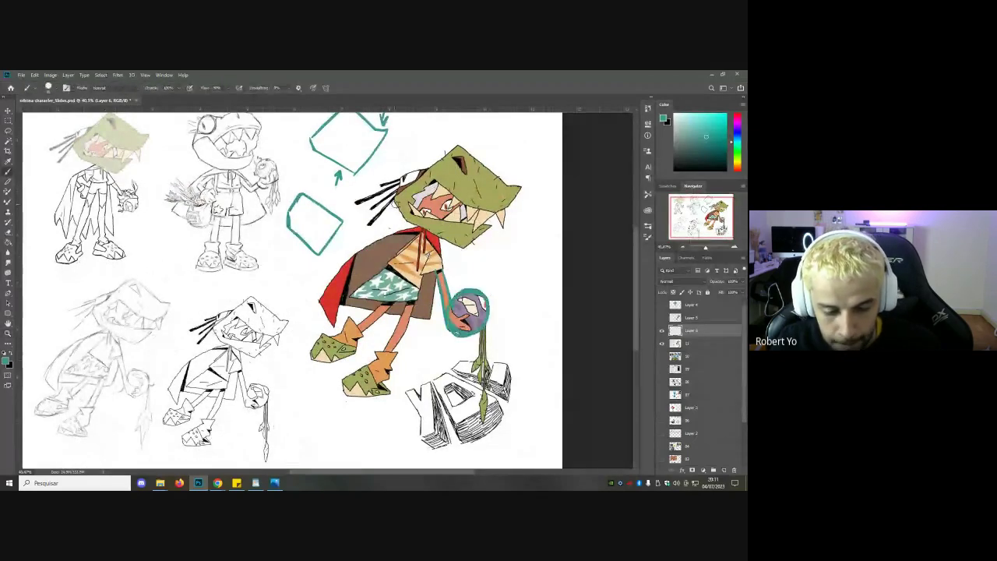
pyautogui.moveTo(448, 143); pyautogui.dragTo(441, 141)
pyautogui.hotkey('ctrl', 'z')
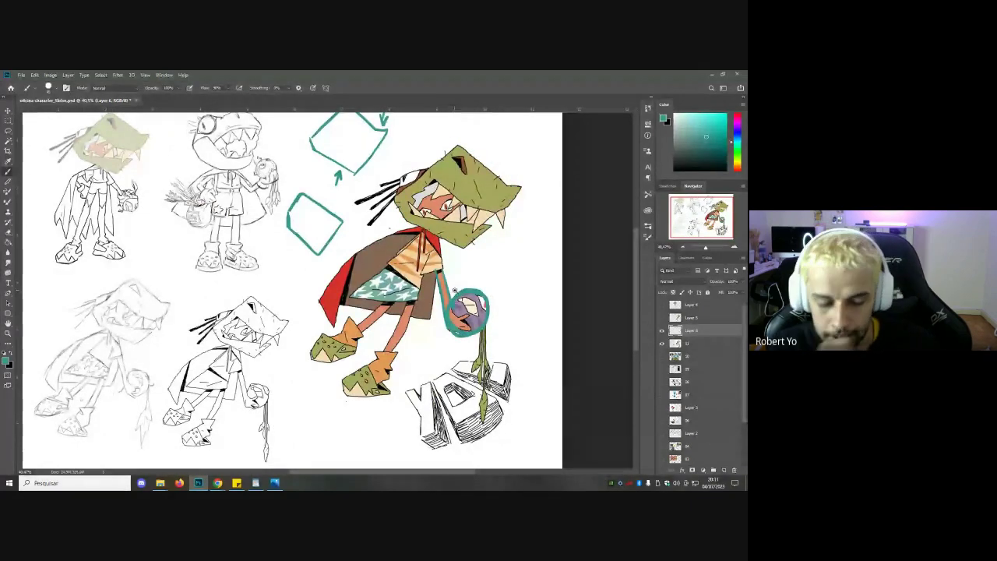
pyautogui.press('z')
pyautogui.moveTo(450, 250)
pyautogui.mouseDown()
pyautogui.moveTo(461, 254)
pyautogui.moveTo(434, 221)
pyautogui.mouseUp()
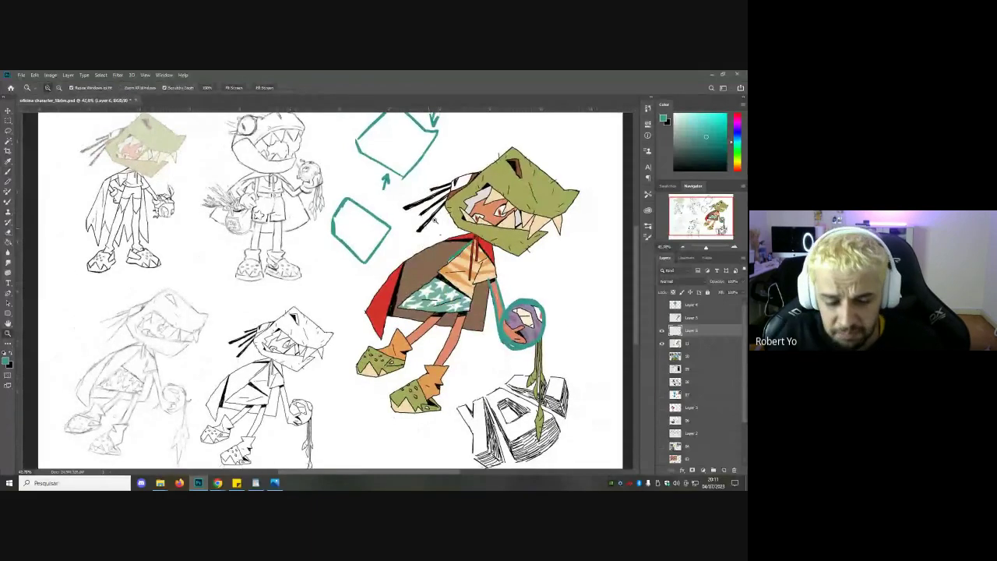
pyautogui.press('b')
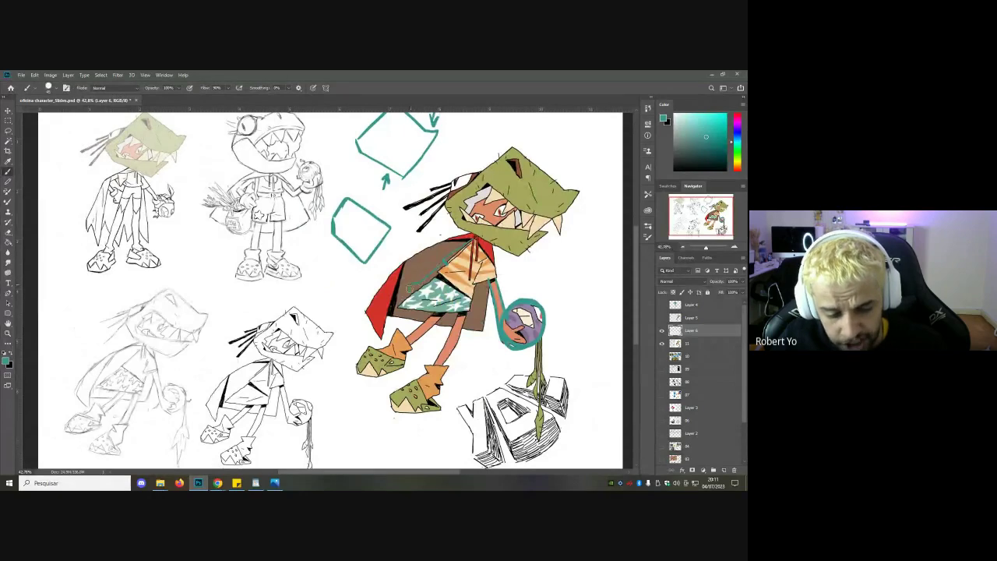
pyautogui.press('z')
pyautogui.moveTo(419, 282)
pyautogui.mouseDown()
pyautogui.moveTo(421, 243)
pyautogui.moveTo(435, 243)
pyautogui.mouseUp()
pyautogui.press('b')
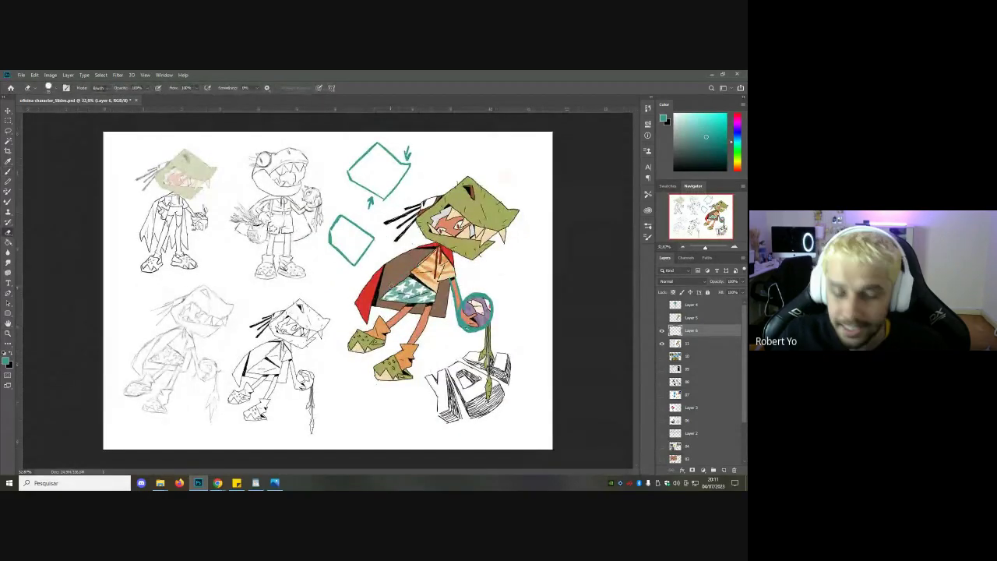
# Step: Examine the large character's pose, cape and teal-circled prop alongside the four sketches and the whole slide
pyautogui.press('z')
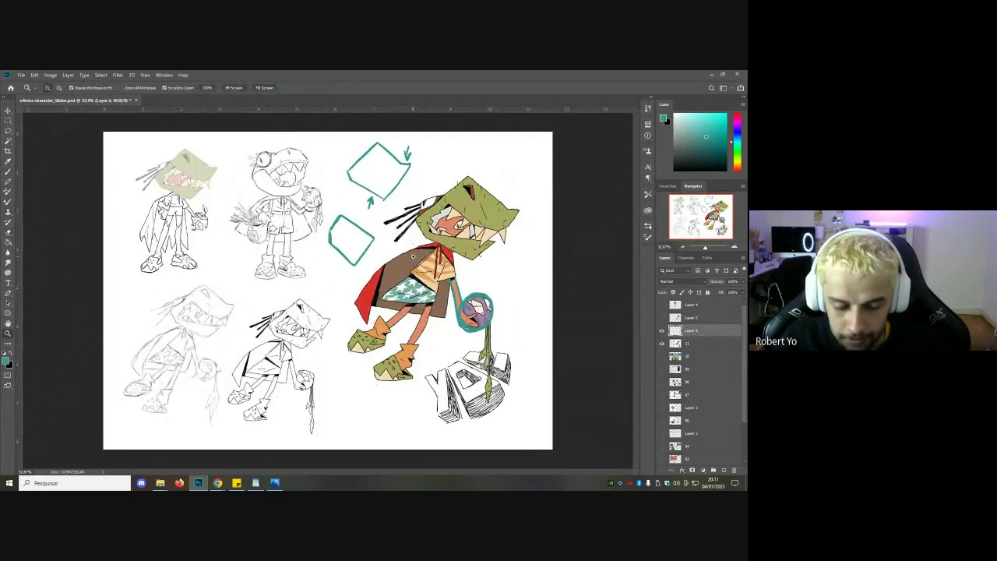
pyautogui.moveTo(414, 234); pyautogui.dragTo(417, 263)
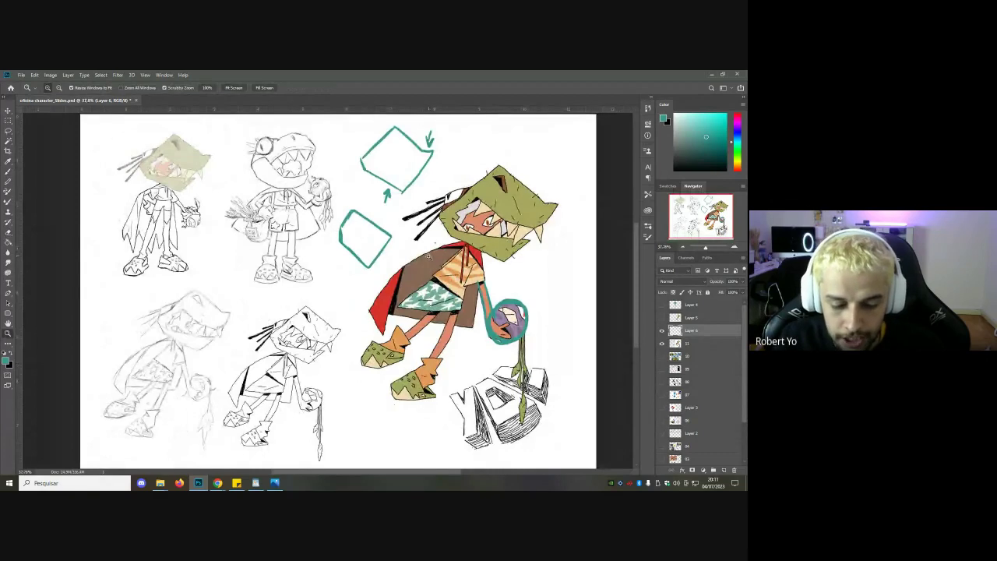
pyautogui.moveTo(429, 255)
pyautogui.mouseDown()
pyautogui.moveTo(441, 262)
pyautogui.moveTo(420, 255)
pyautogui.mouseUp()
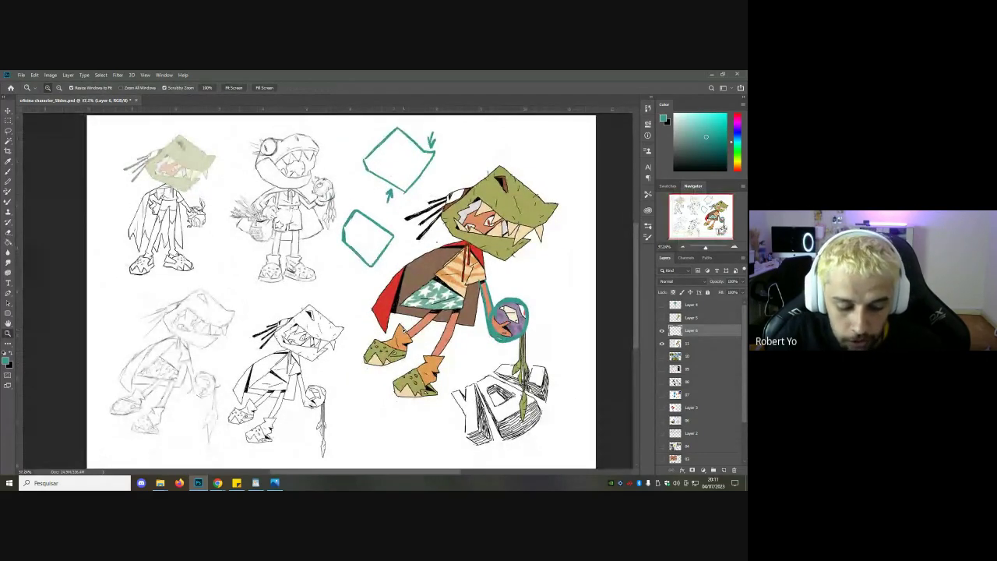
pyautogui.click(420, 309)
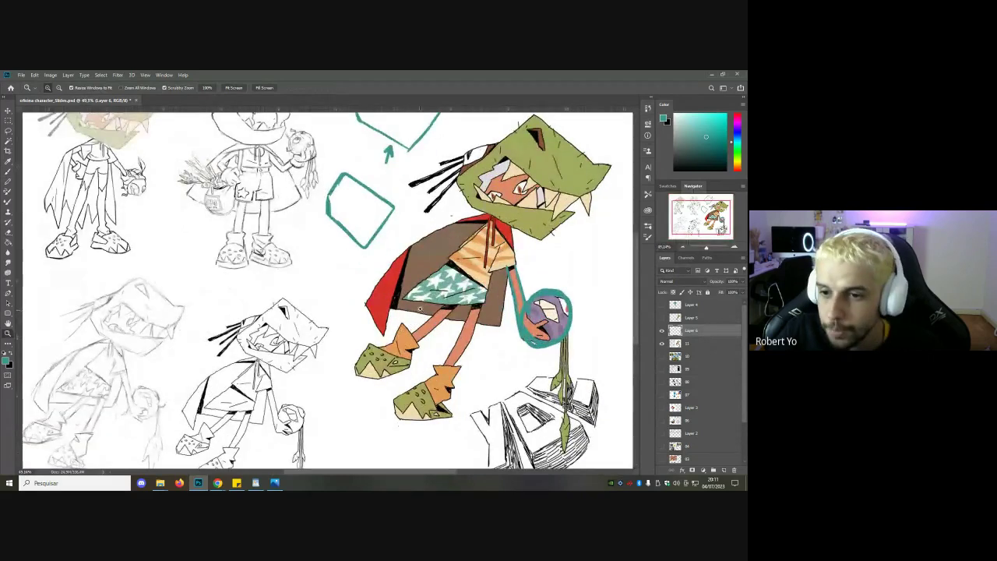
pyautogui.moveTo(420, 310); pyautogui.dragTo(404, 301)
pyautogui.click(402, 289)
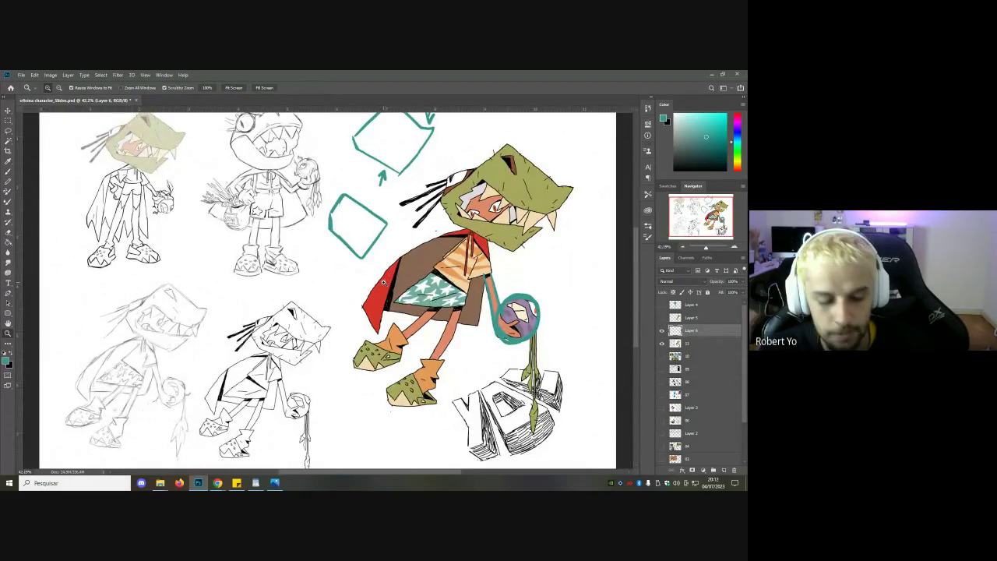
pyautogui.moveTo(388, 293); pyautogui.dragTo(384, 289)
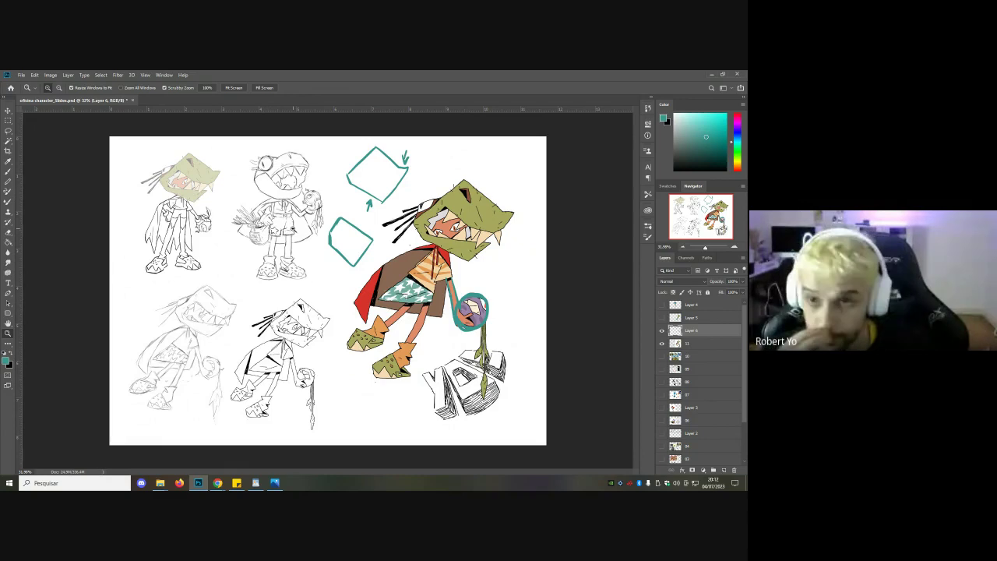
pyautogui.moveTo(275, 268); pyautogui.dragTo(264, 263)
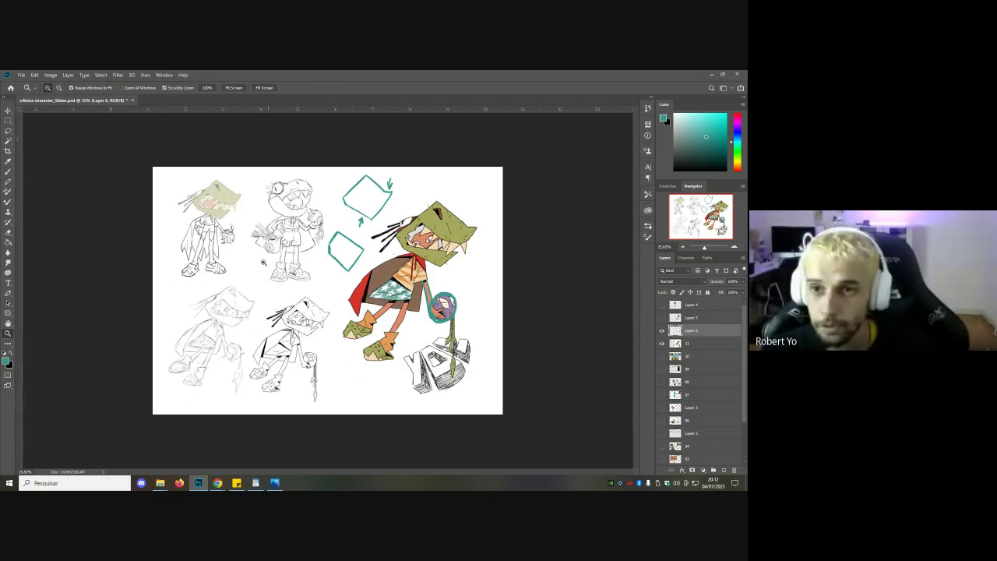
pyautogui.click(269, 283)
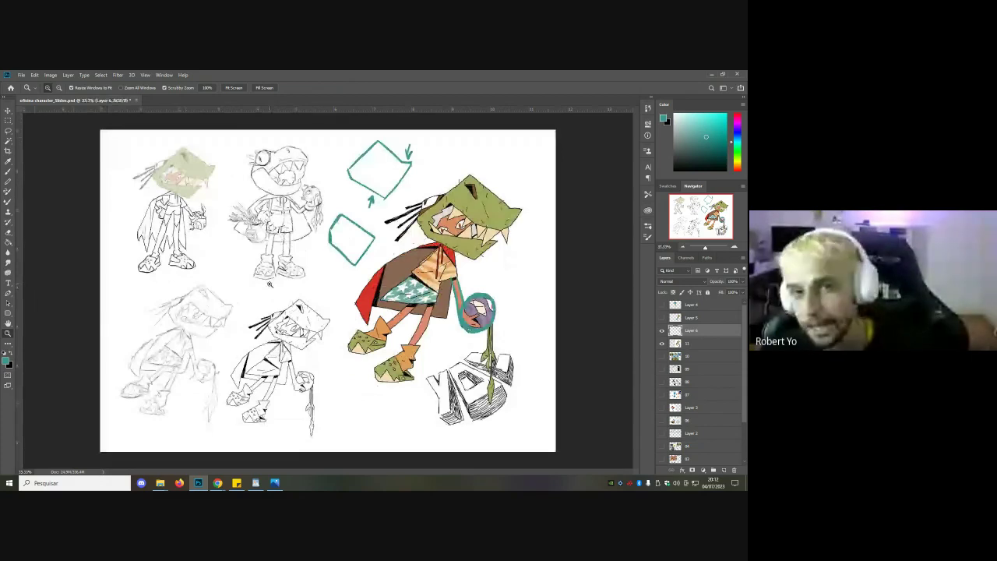
pyautogui.keyDown('alt'); pyautogui.click(282, 286); pyautogui.keyUp('alt')
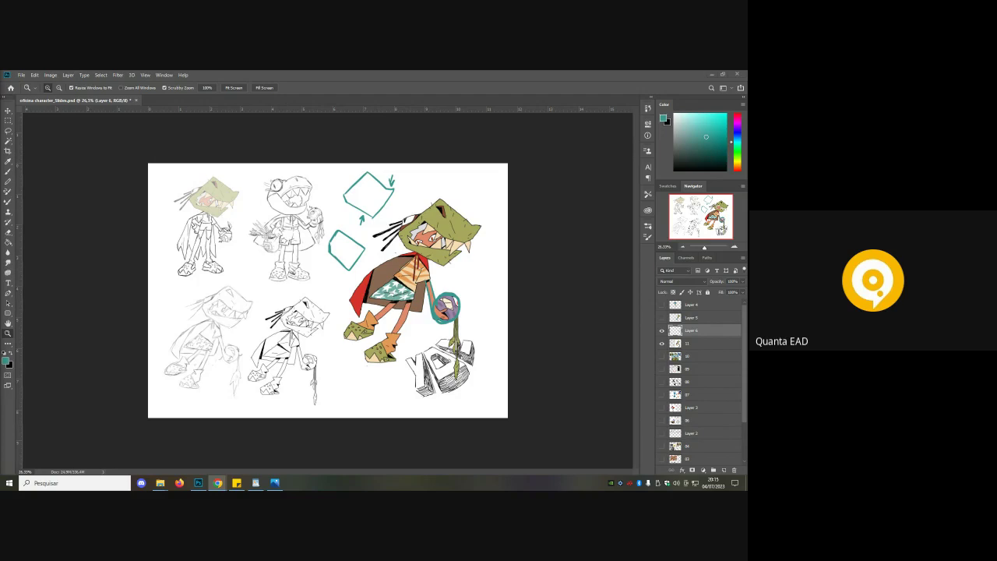
# Step: Compare the slide with the teal annotations of Layer 6 hidden and shown, and make the colour shapes on Layer 5 visible
pyautogui.click(118, 400)
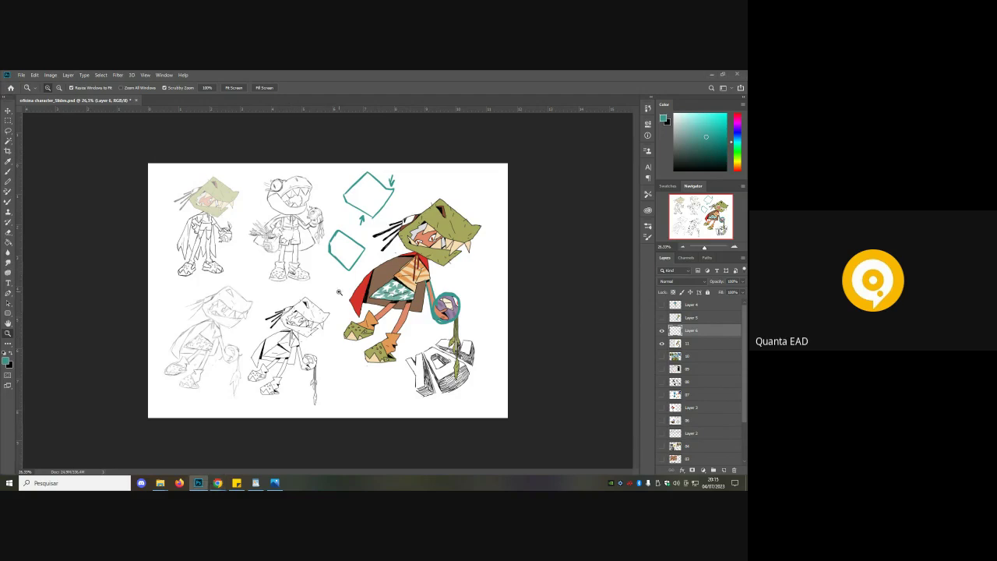
pyautogui.click(662, 330)
pyautogui.click(662, 330)
pyautogui.click(662, 330)
pyautogui.click(662, 331)
pyautogui.click(661, 318)
pyautogui.click(662, 318)
pyautogui.click(662, 318)
# Step: Set the opacity of Layer 5 to 36% so its colour shapes overlay the large character transparently
pyautogui.click(692, 318)
pyautogui.click(743, 281)
pyautogui.click(719, 292)
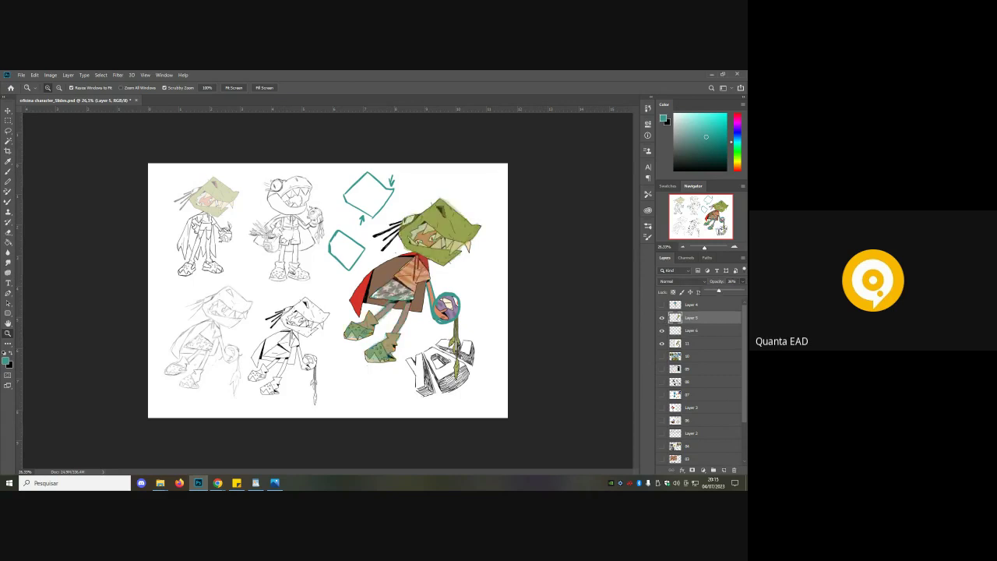
pyautogui.hotkey('alt', 'Tab')
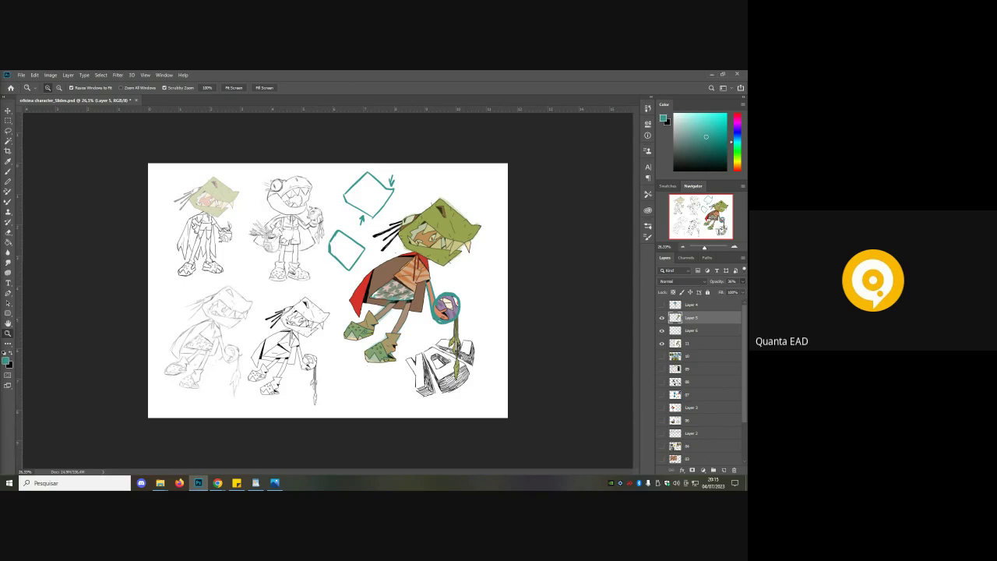